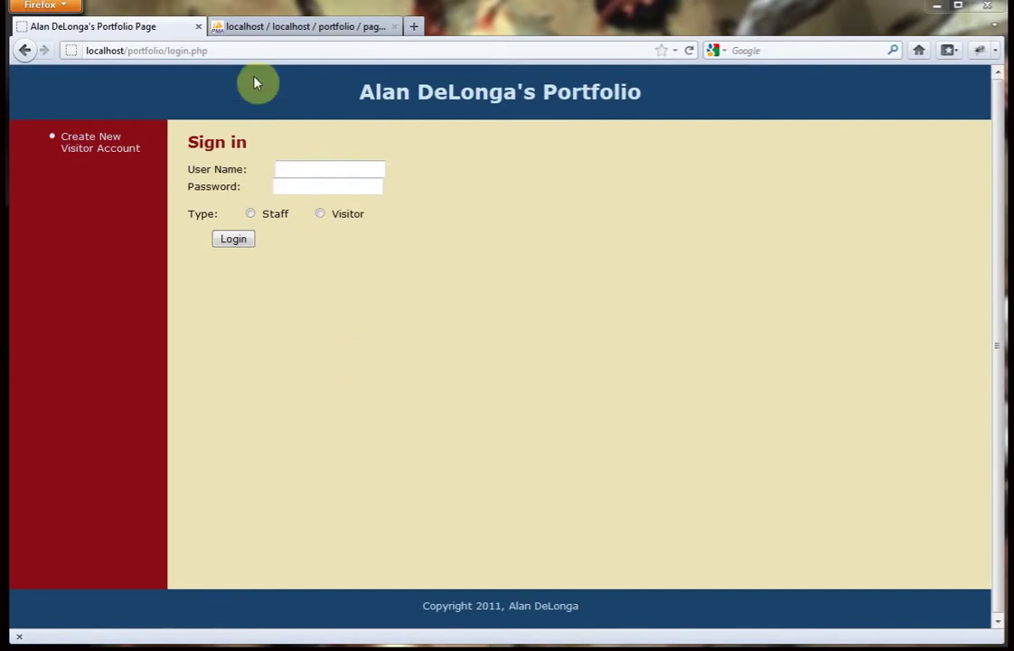
Try reaching staff.php and the content page directly from the address bar without signing in.
left_click_drag(226, 50, 166, 51)
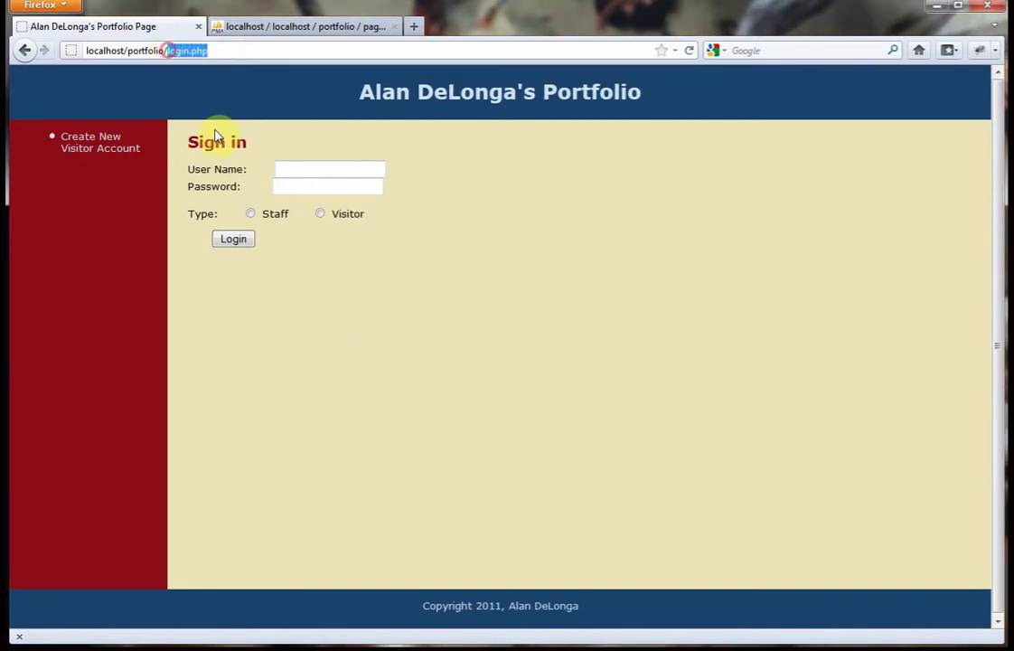
key("BackSpace")
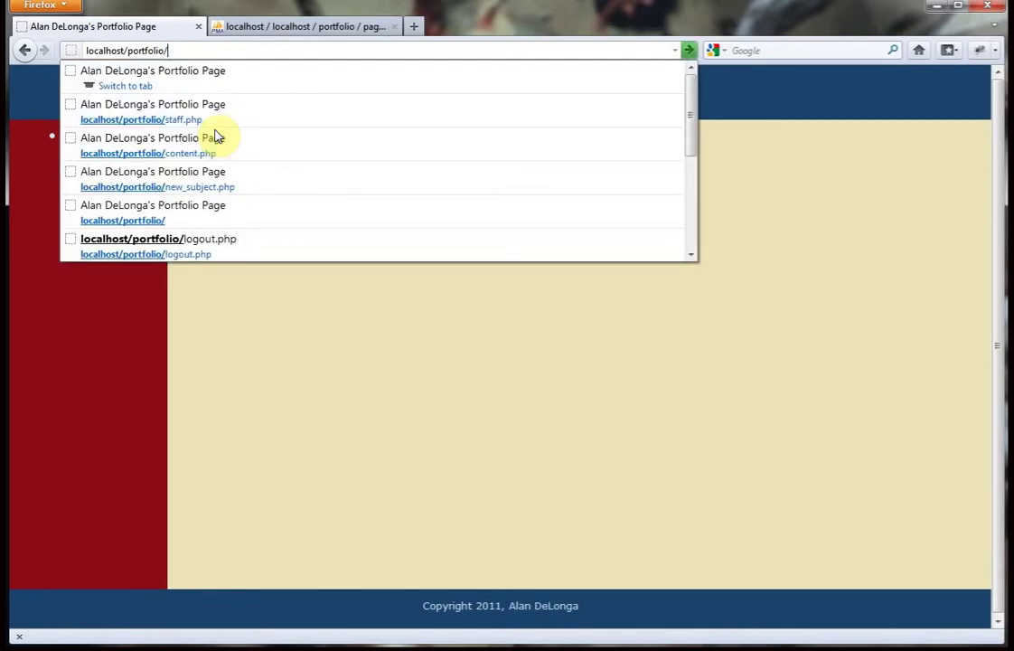
key("Return")
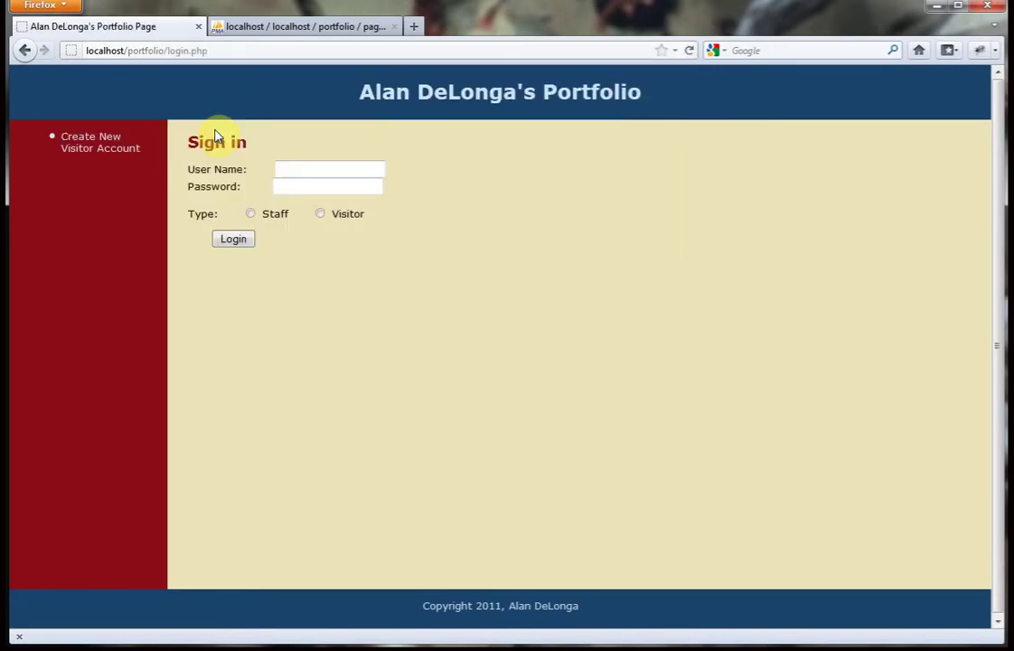
left_click_drag(213, 51, 166, 51)
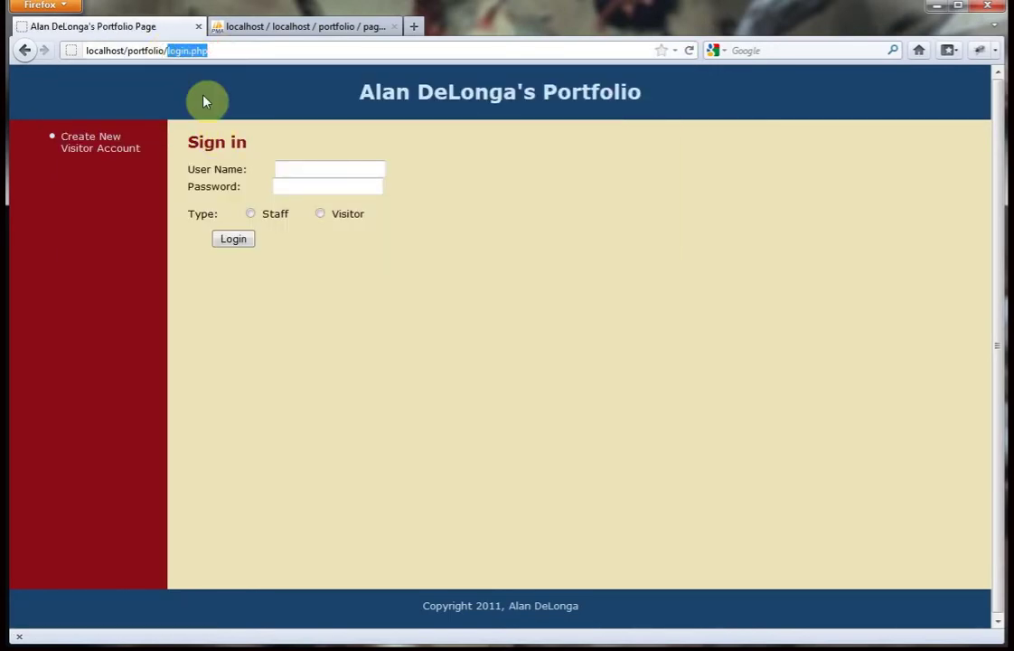
key("BackSpace")
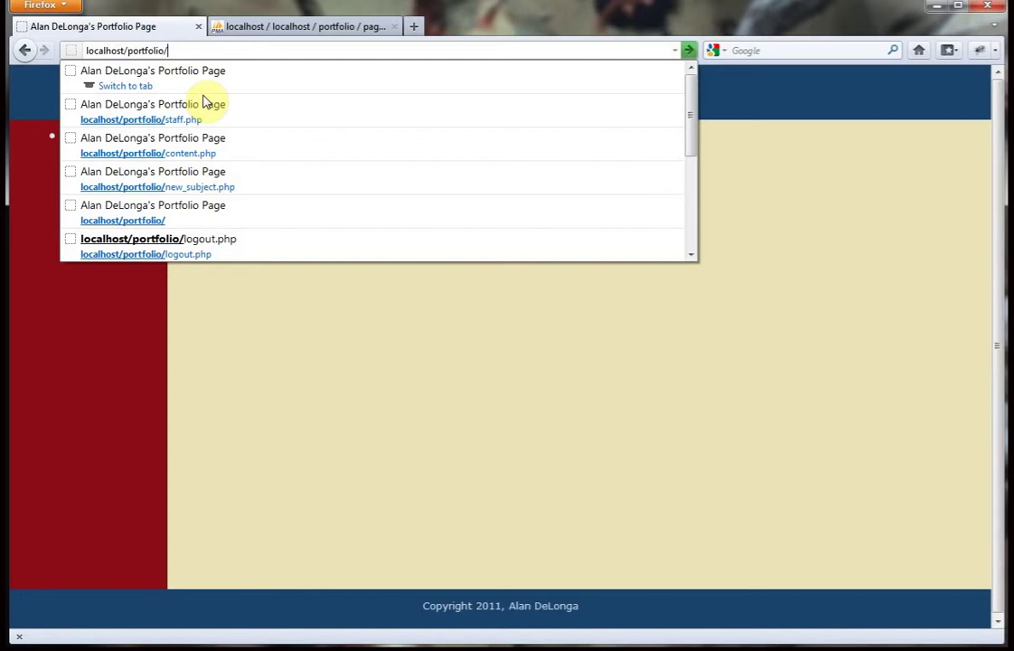
type("staff.php")
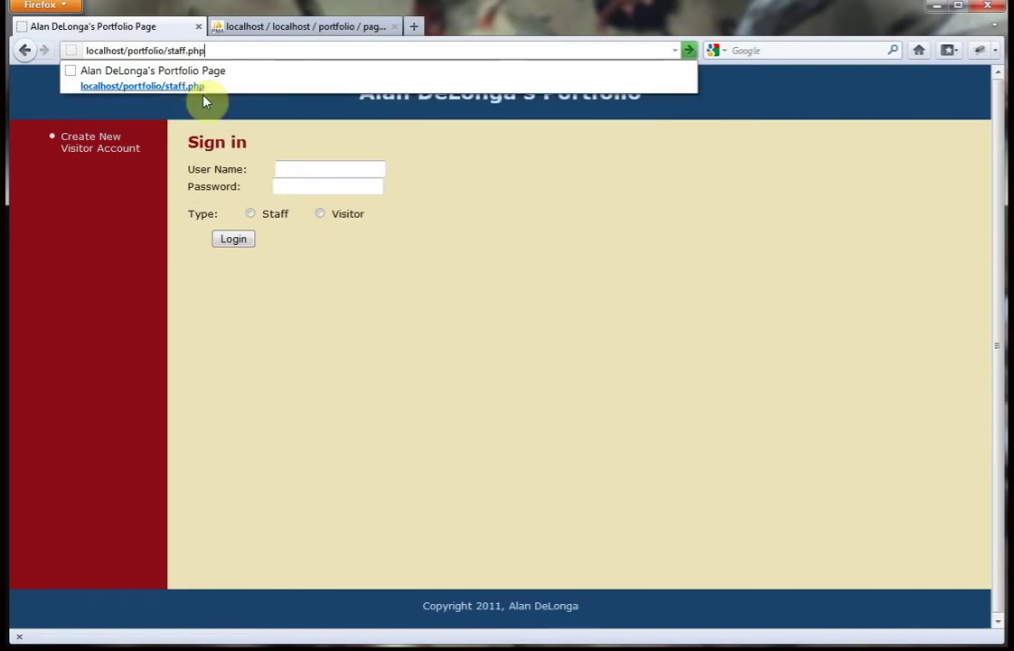
key("Return")
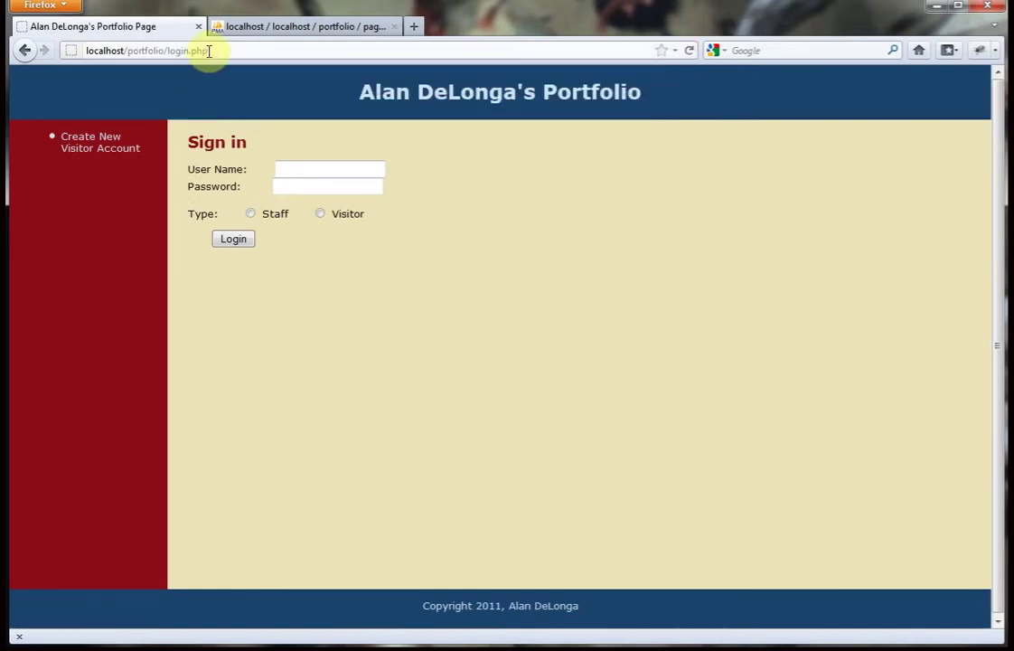
left_click_drag(209, 51, 169, 51)
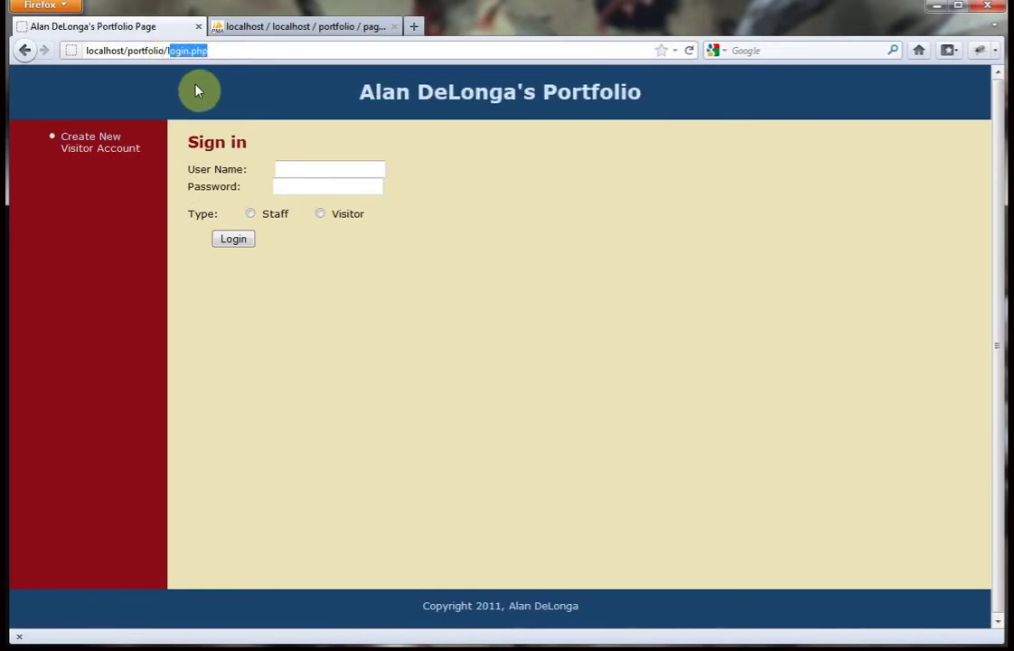
key("BackSpace")
type("content")
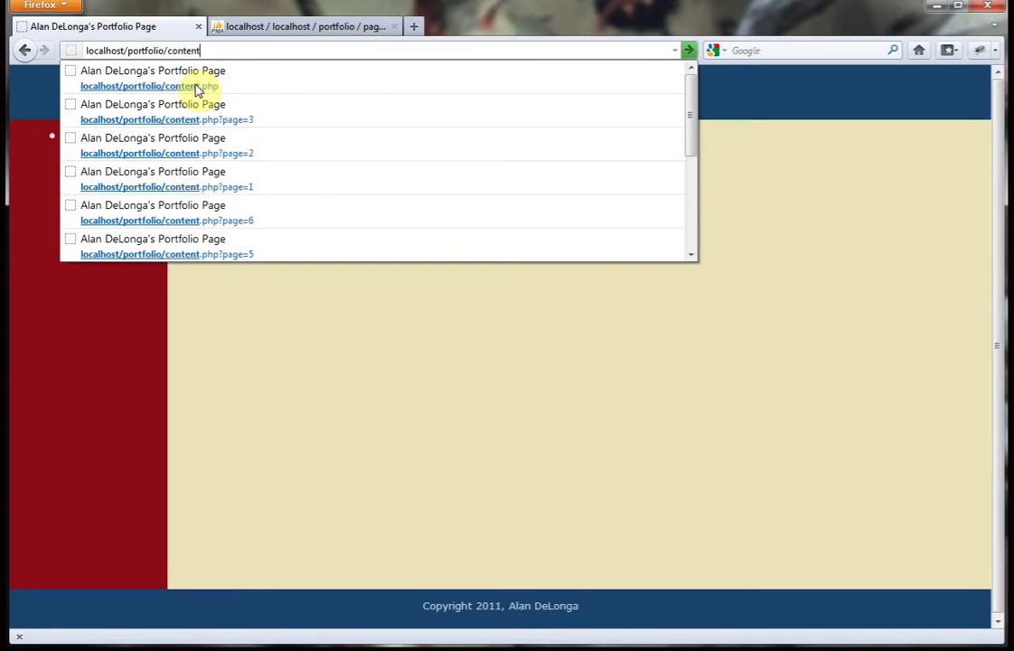
left_click(196, 87)
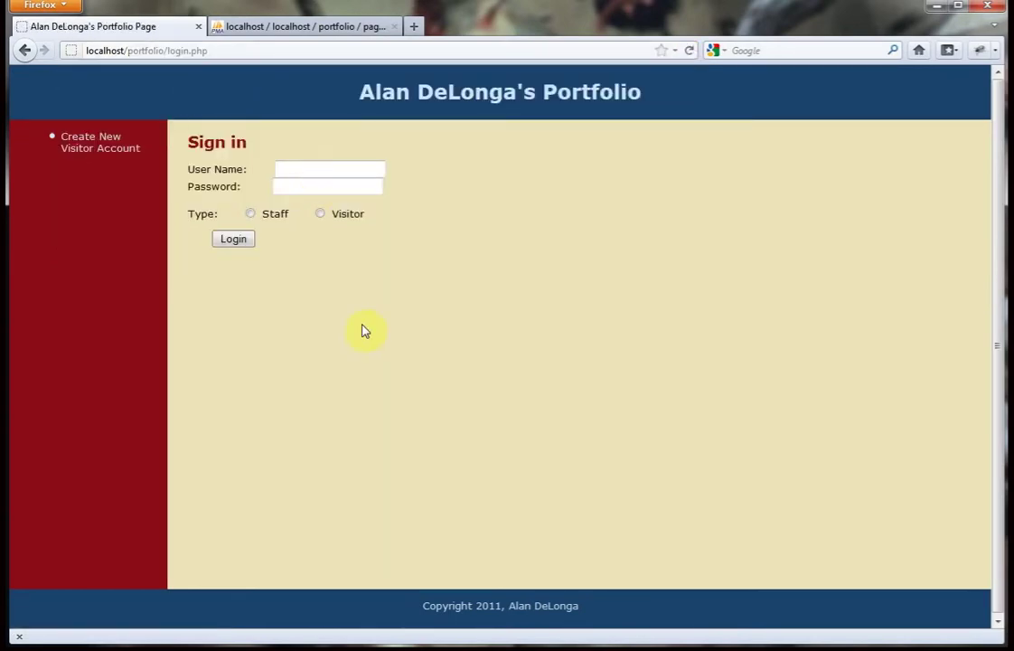
Submit the sign-in with only a user name to trigger the missing-password error.
left_click(349, 168)
type("alan")
left_click(246, 250)
left_click_drag(227, 180, 187, 165)
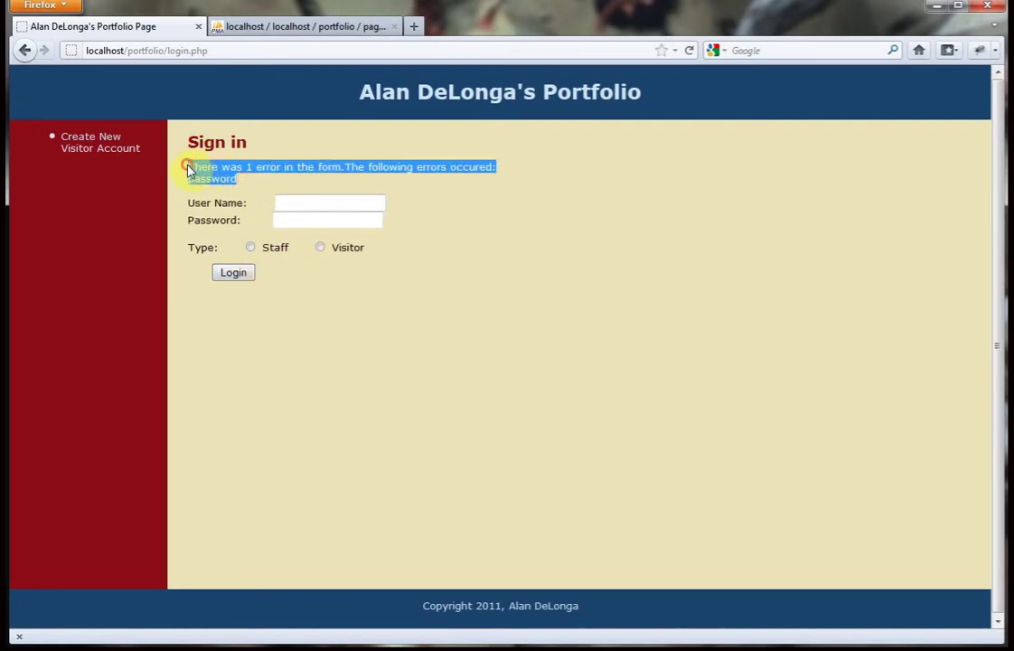
Attempt a Staff sign-in with user name and password; the attempt is rejected.
left_click(331, 204)
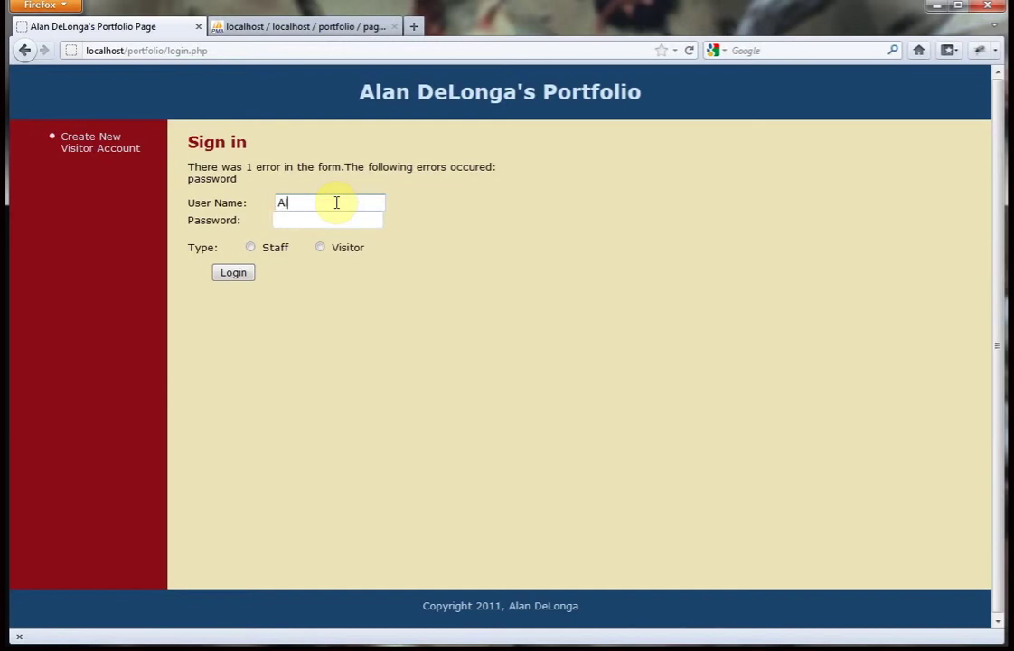
left_click(328, 220)
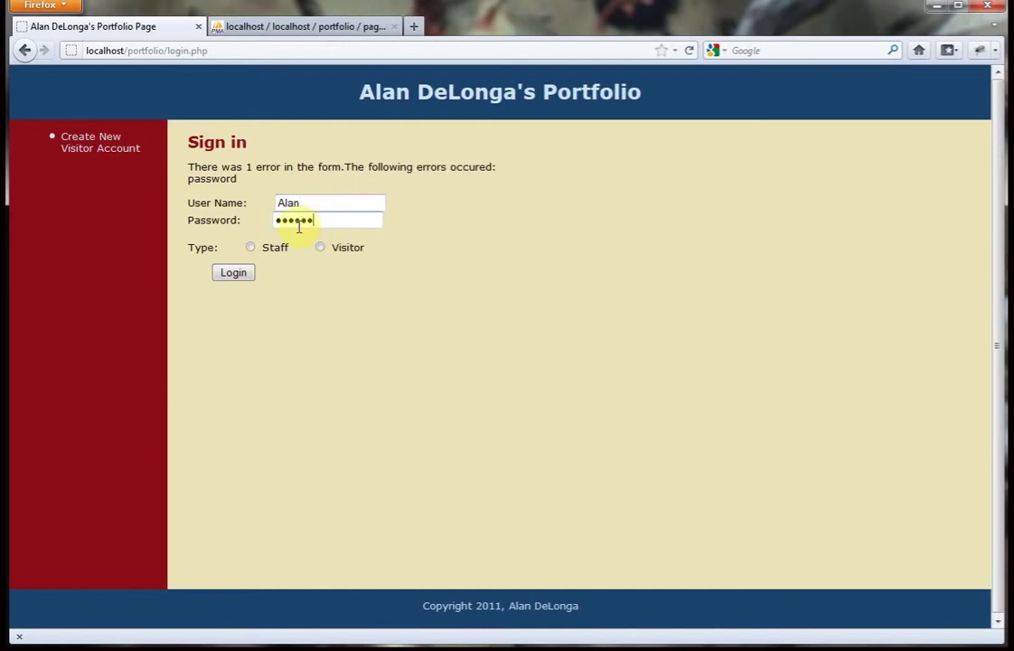
left_click(251, 247)
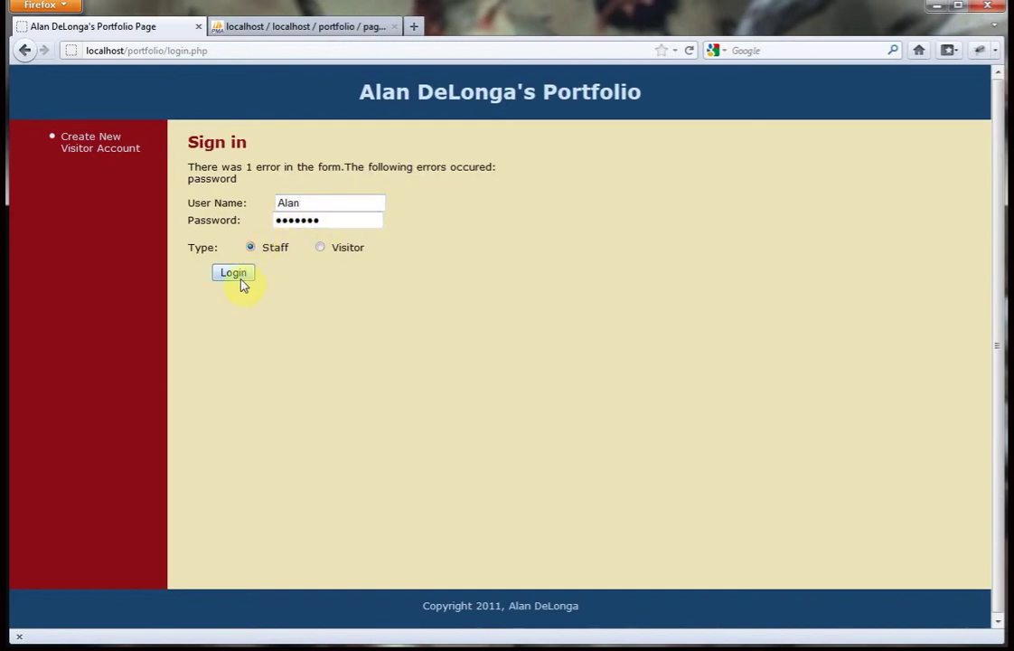
left_click(237, 273)
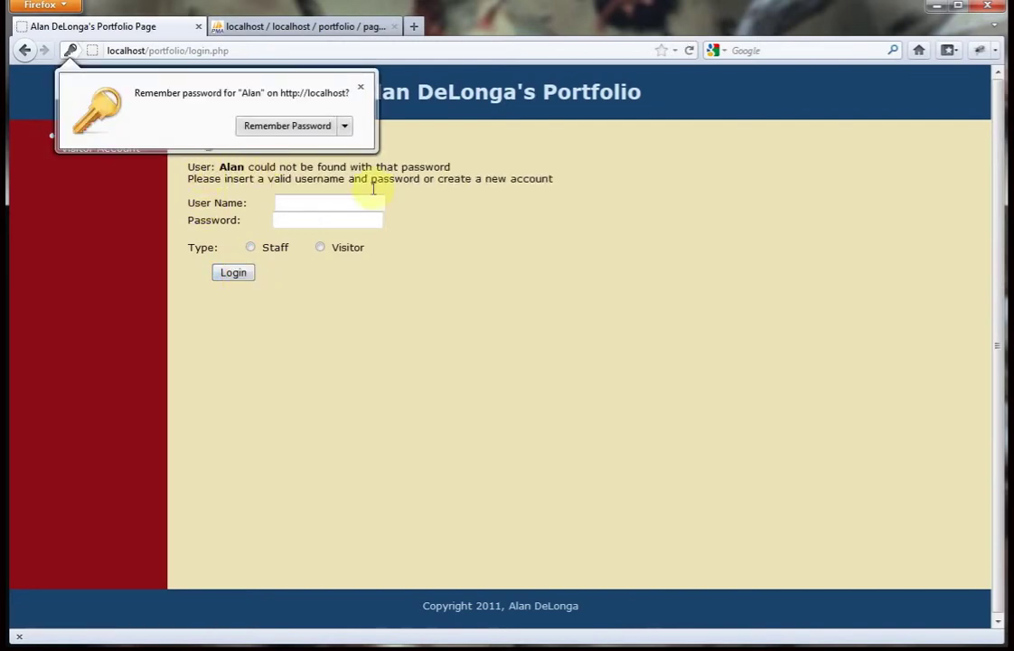
left_click(360, 87)
Sign in as Staff again with corrected credentials to load the staff.php admin area.
left_click(309, 206)
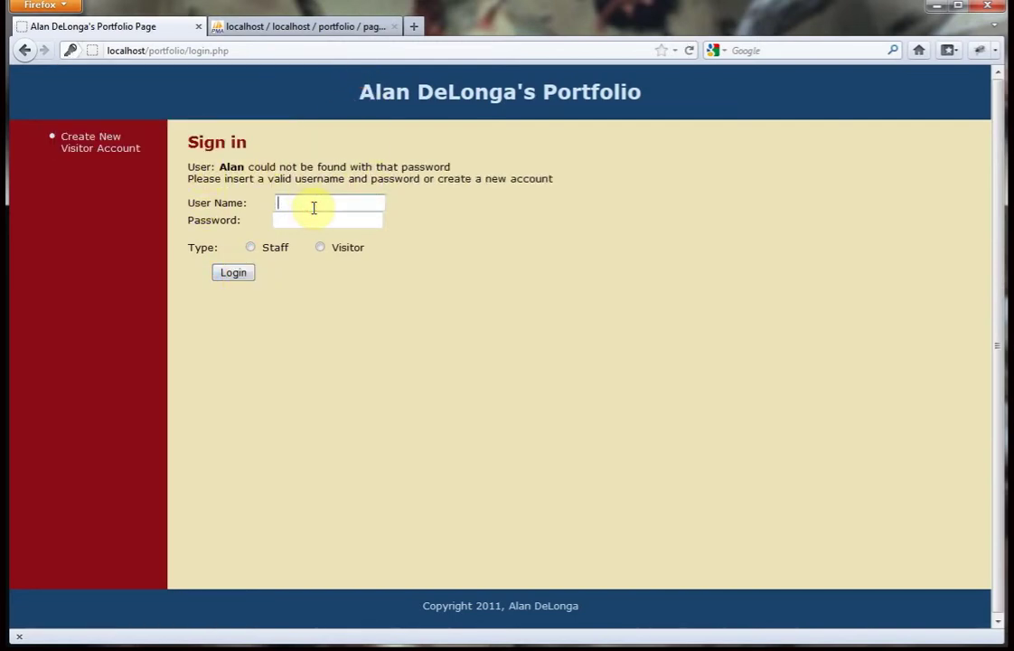
type("Alan")
left_click(321, 219)
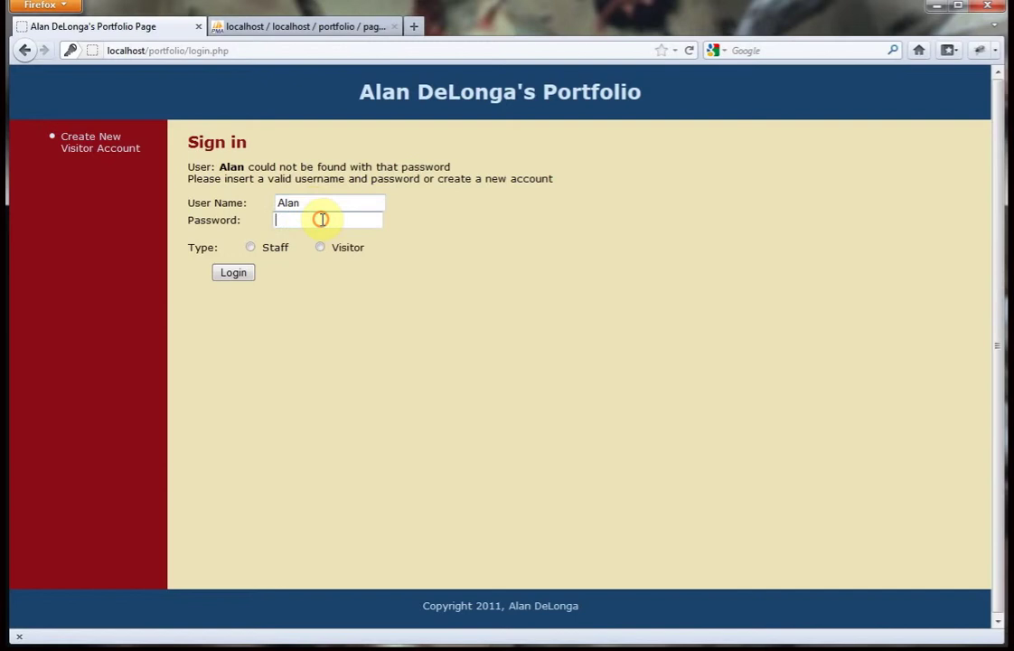
type("alan")
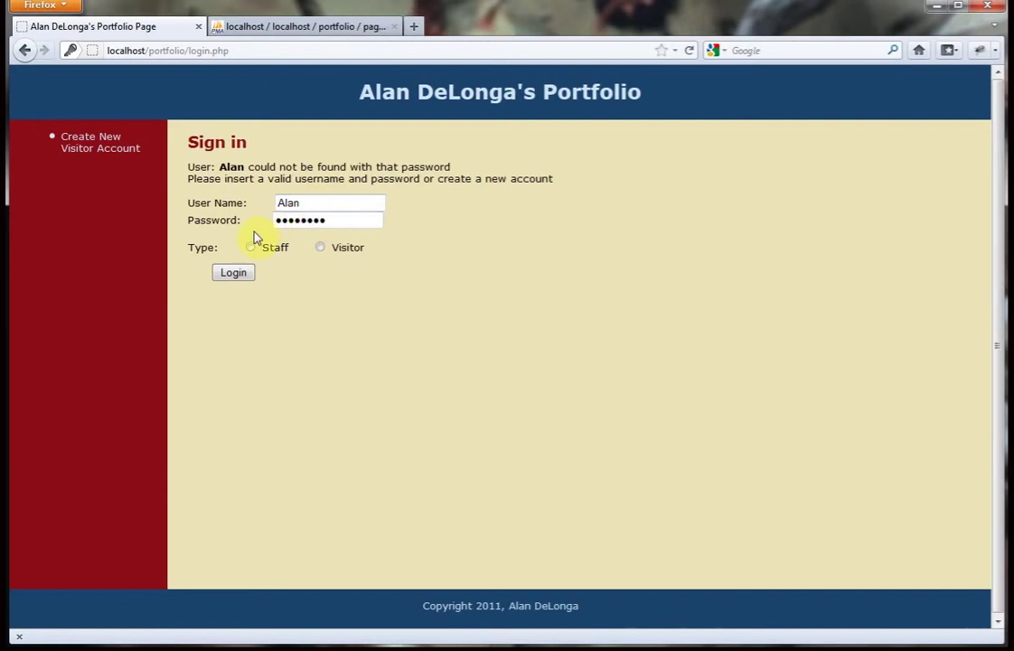
left_click(250, 247)
left_click(245, 273)
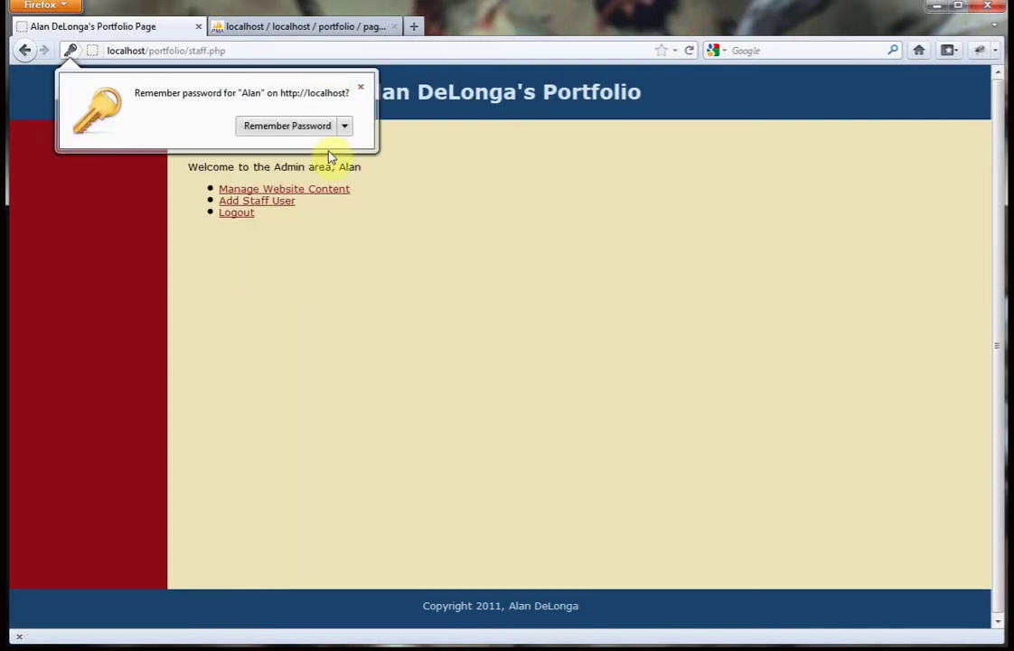
Move the visible References page under Documents at position 2 and save.
left_click(360, 88)
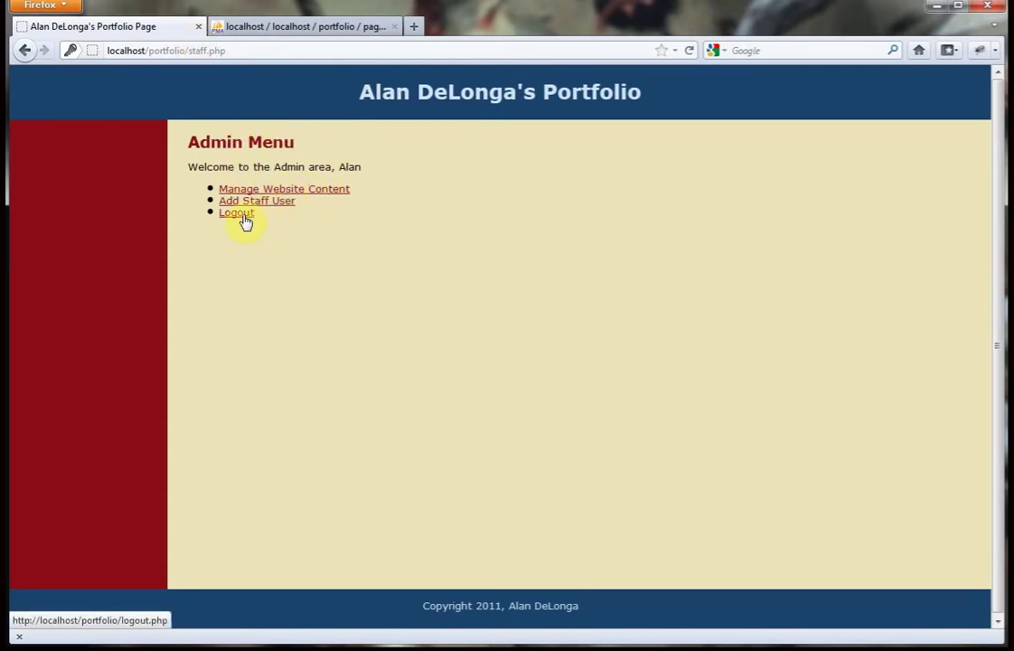
left_click(267, 189)
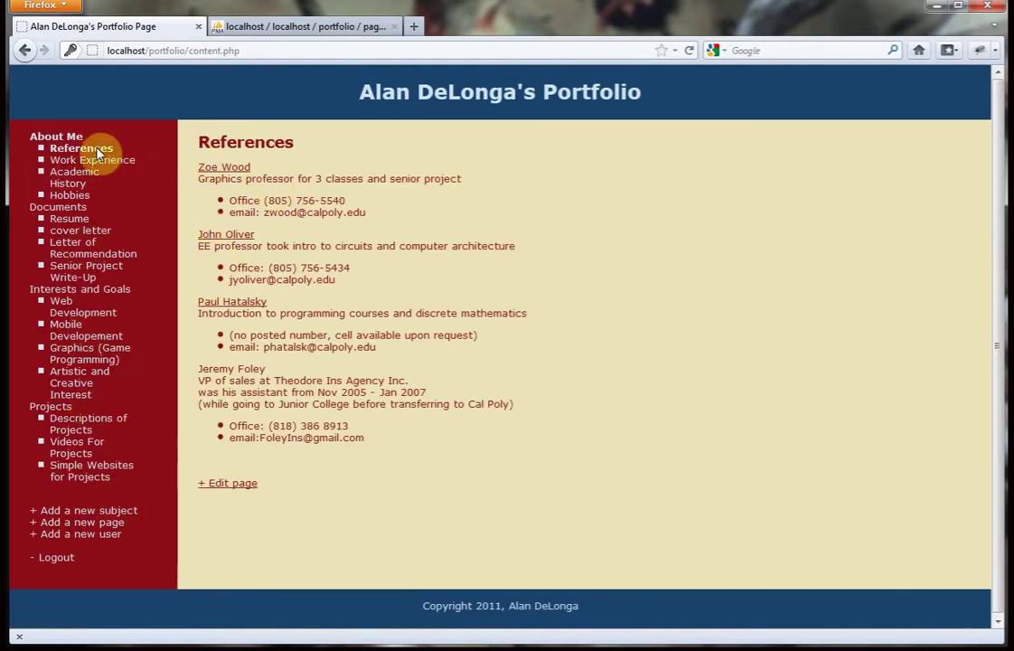
left_click(237, 485)
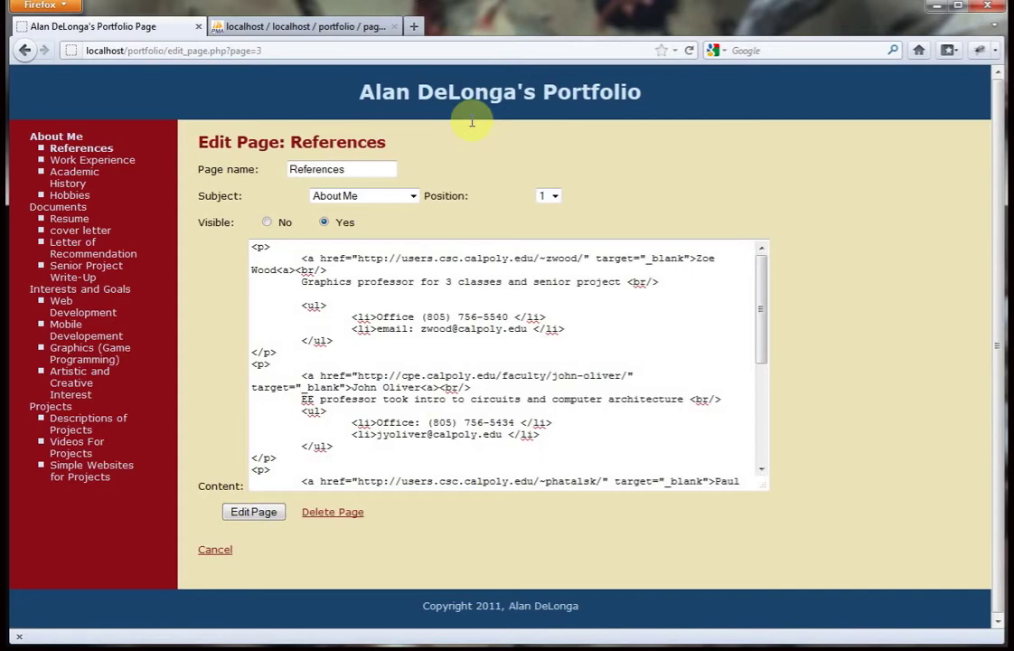
left_click(411, 195)
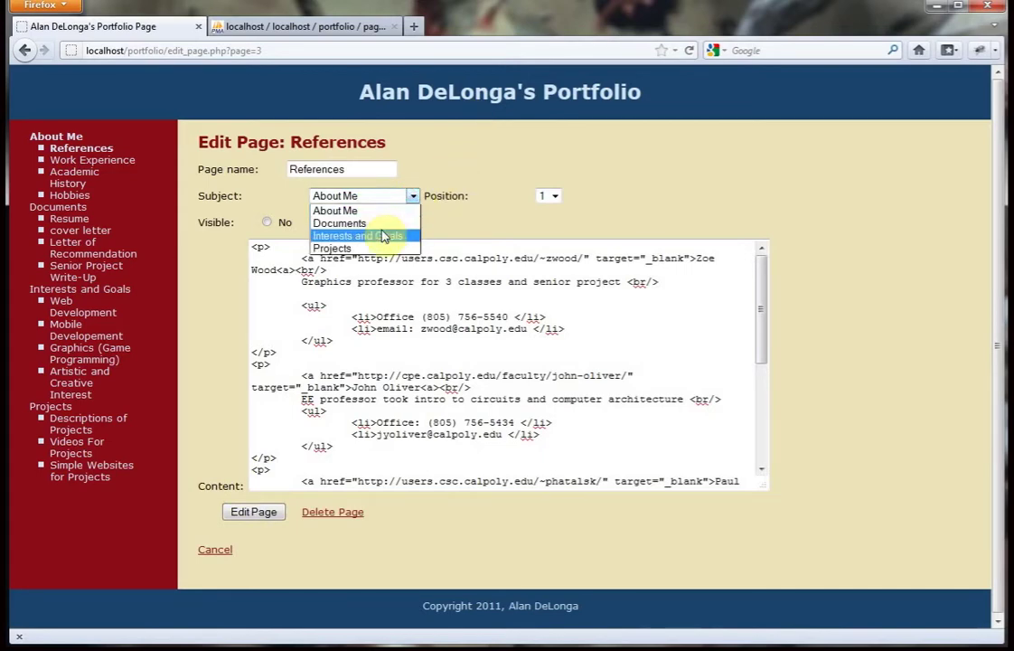
left_click(365, 224)
left_click(324, 221)
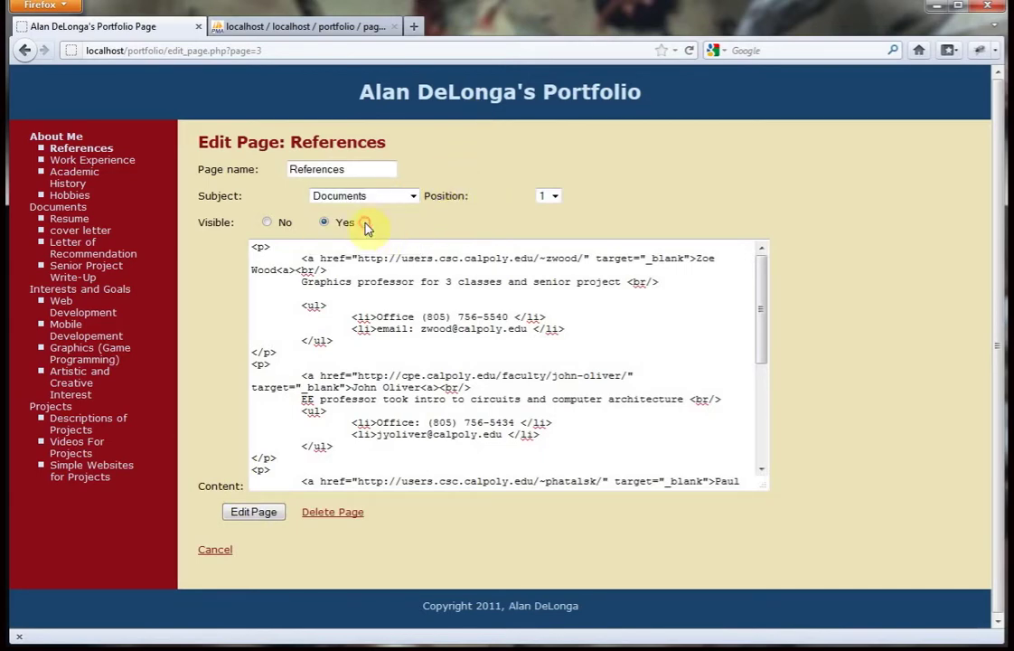
left_click(549, 196)
left_click(543, 224)
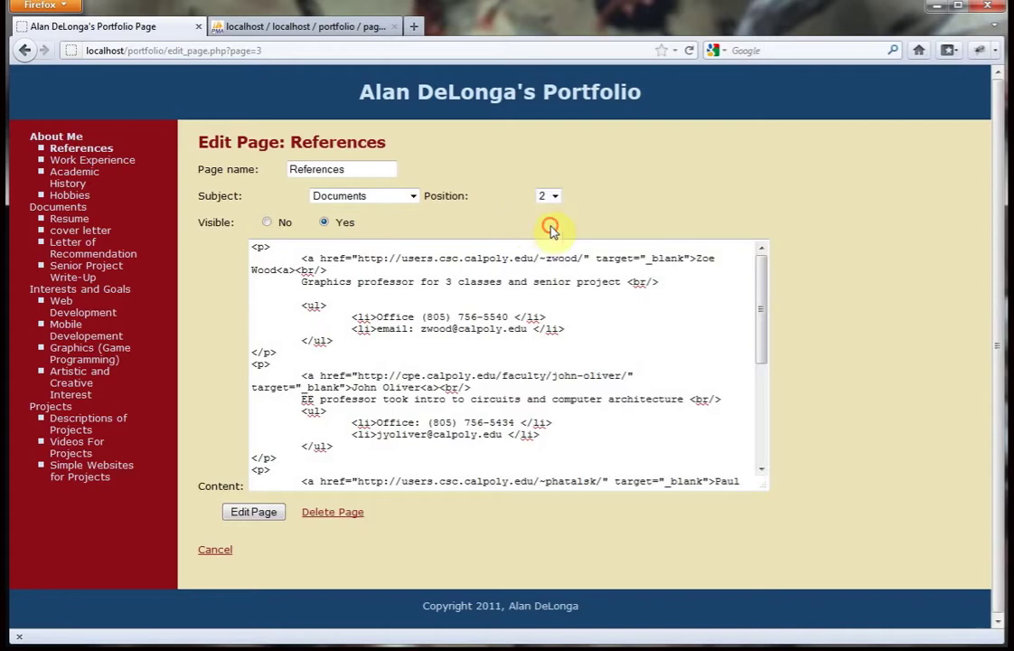
left_click(262, 511)
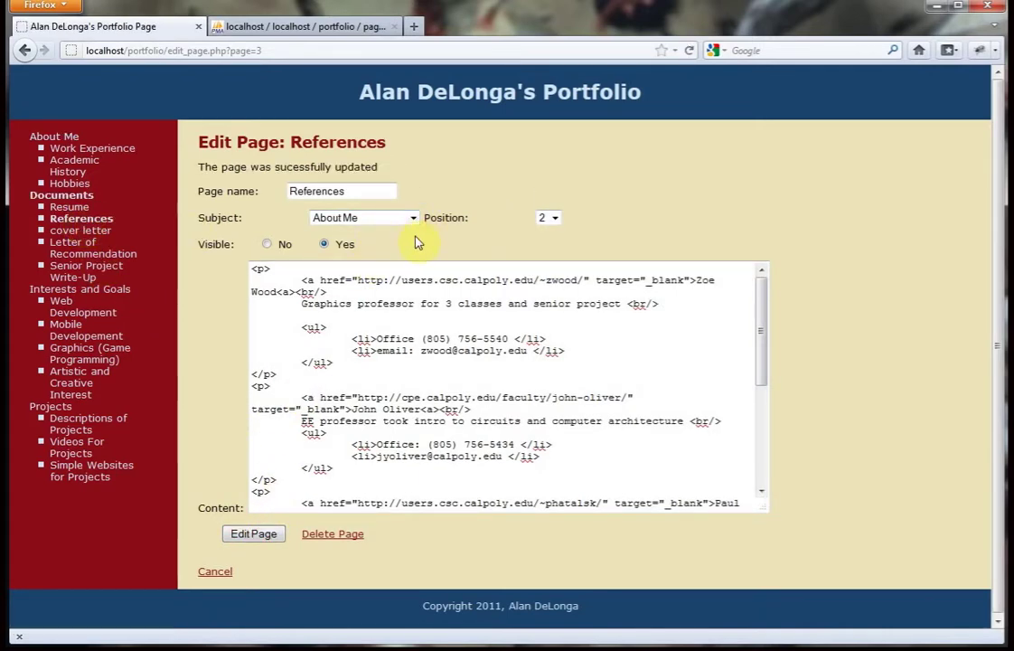
Set References back to position 1 under About Me and save.
left_click(549, 218)
left_click(544, 235)
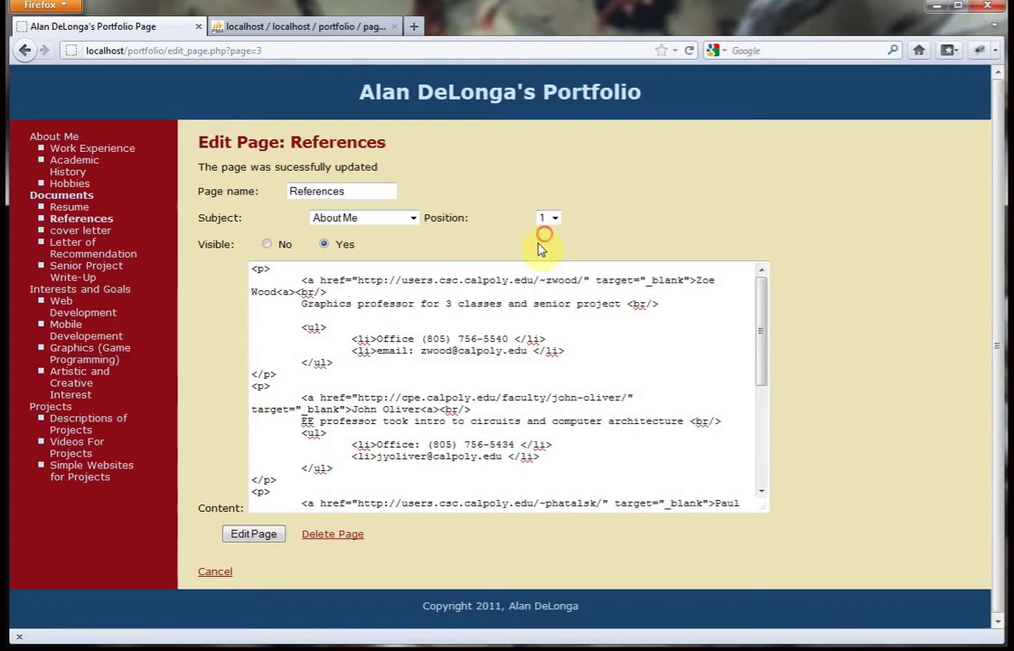
left_click(250, 537)
Create a visible 'Just for fun' subject at position 5.
left_click(215, 571)
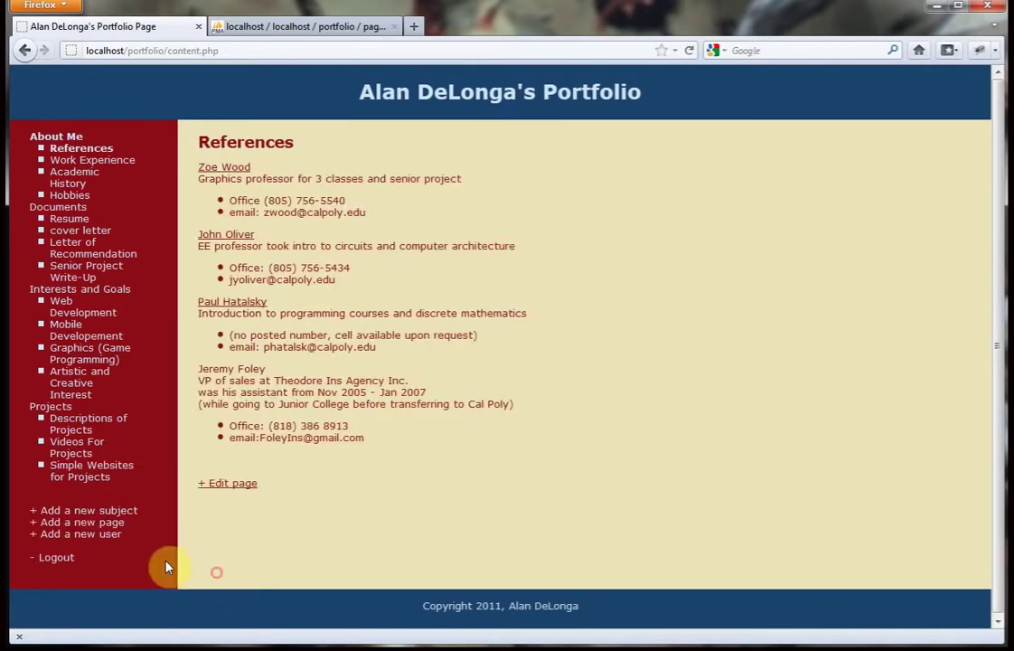
left_click(118, 509)
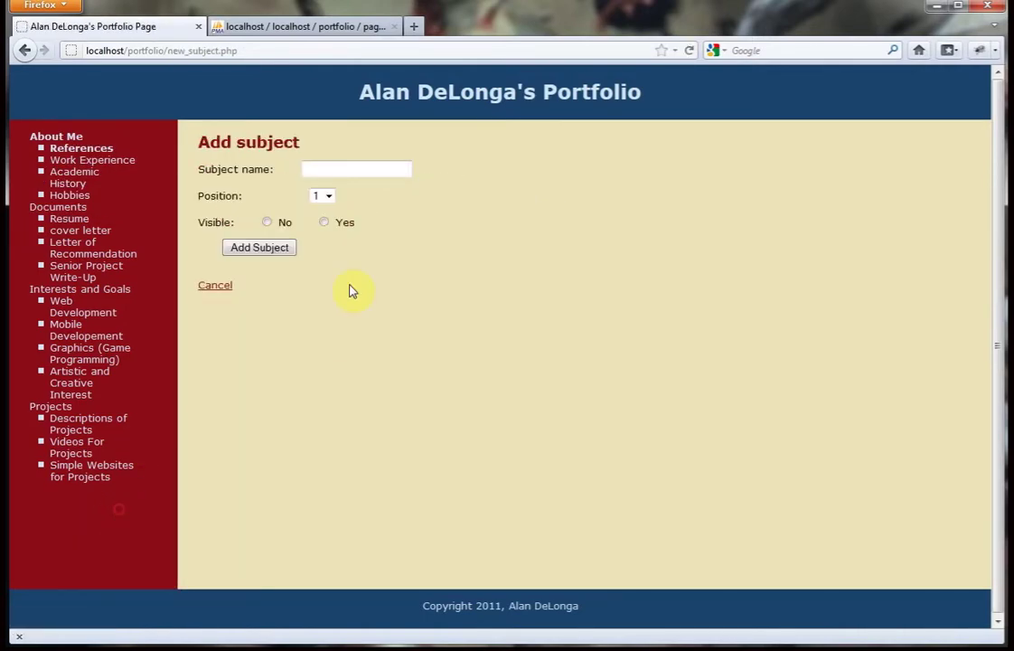
left_click(358, 170)
type("Just for fun")
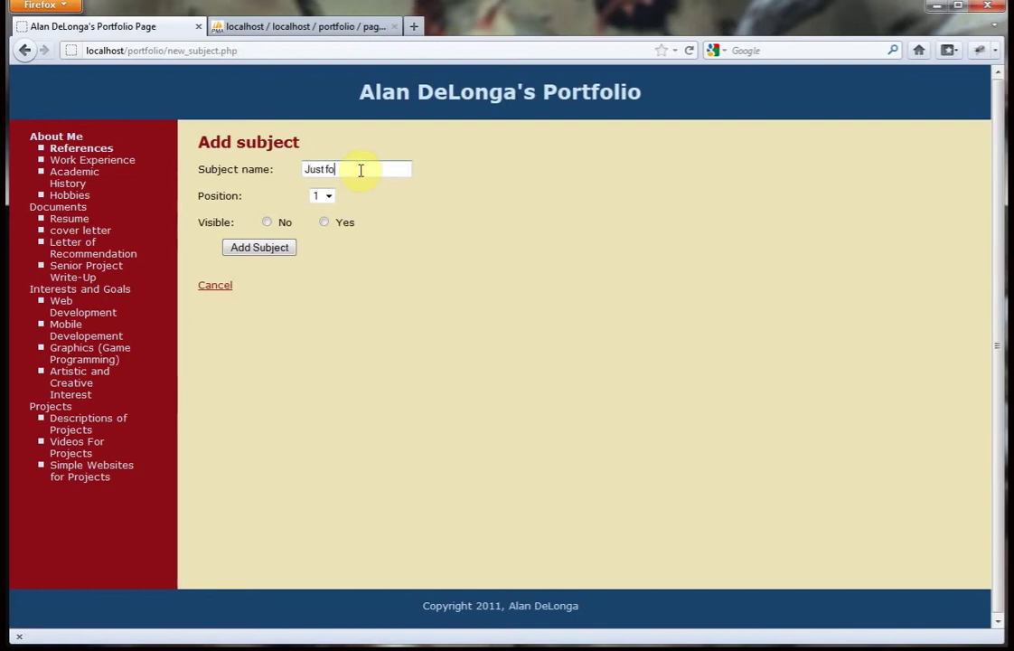
left_click(323, 197)
left_click(323, 261)
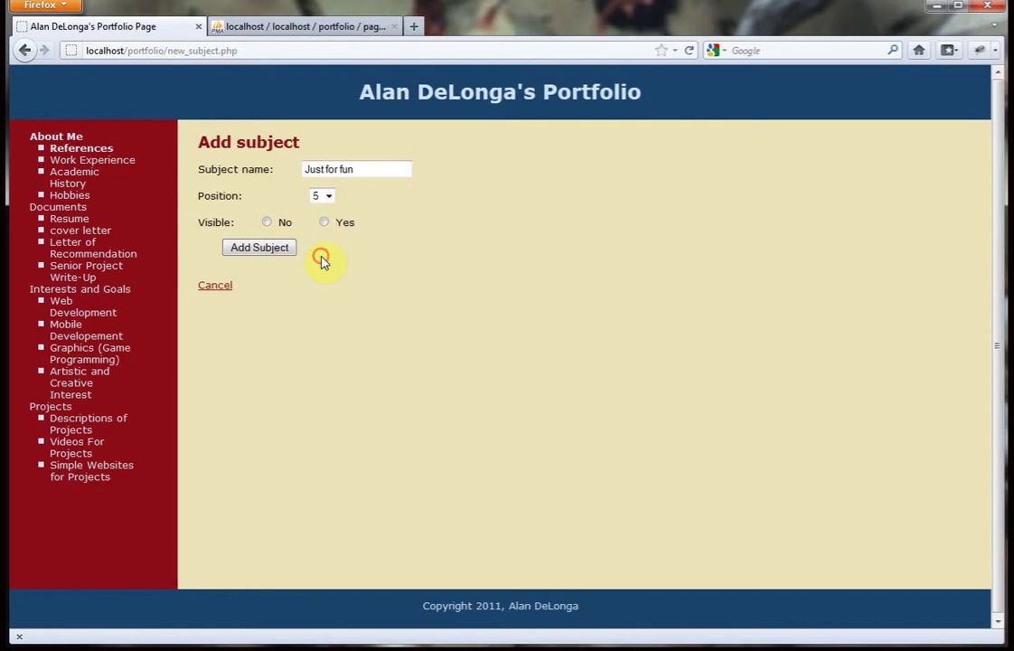
left_click(330, 223)
left_click(275, 249)
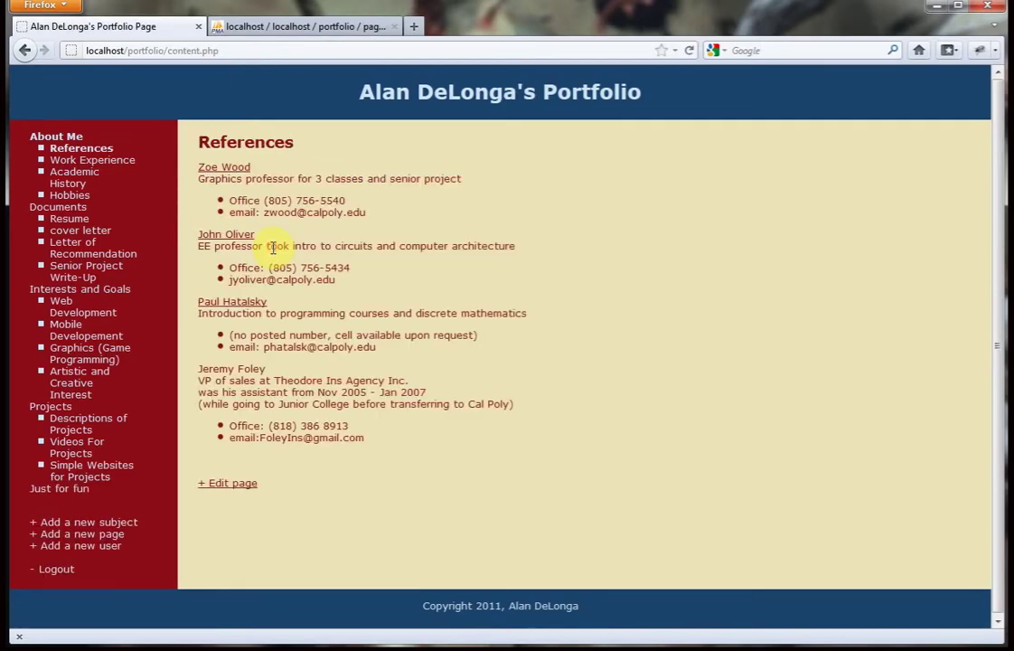
Add a visible 'place holder' page under Just for fun.
left_click(99, 534)
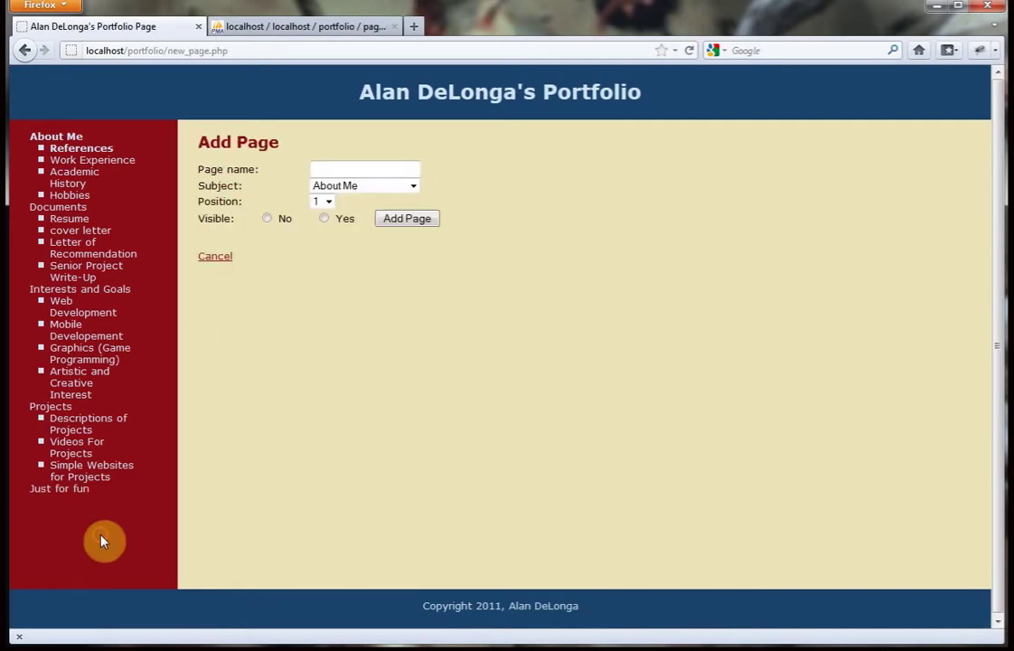
left_click(412, 188)
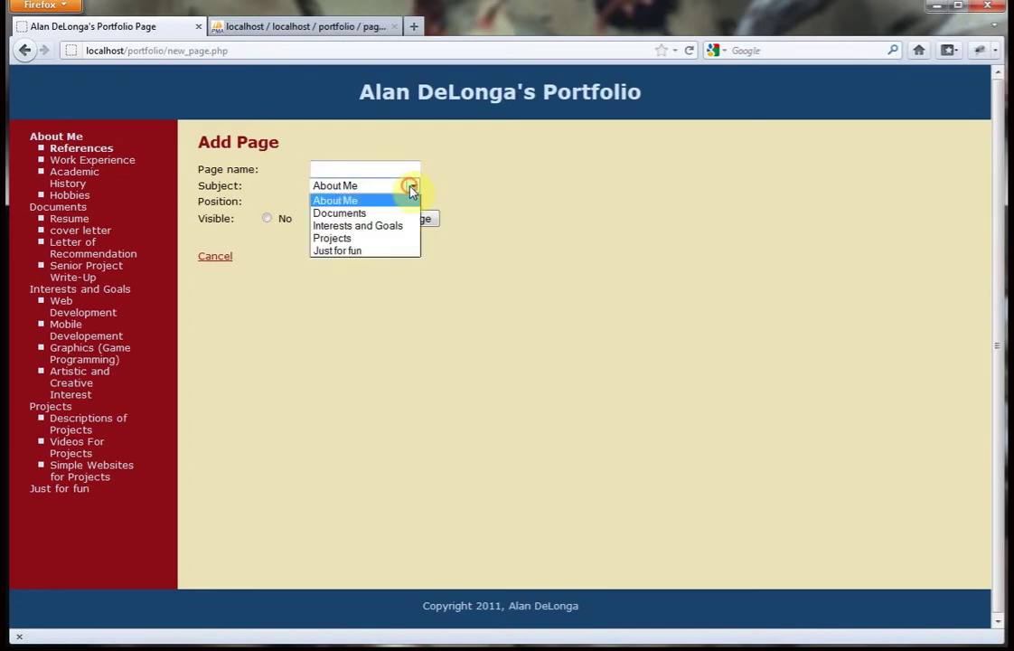
left_click(358, 251)
left_click(365, 168)
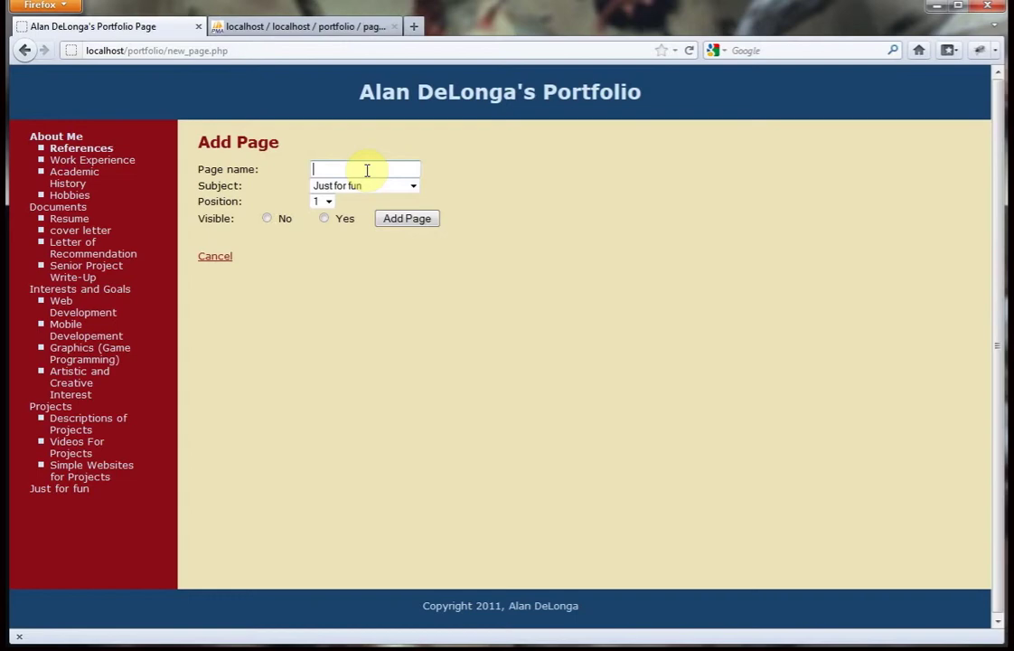
type("place ")
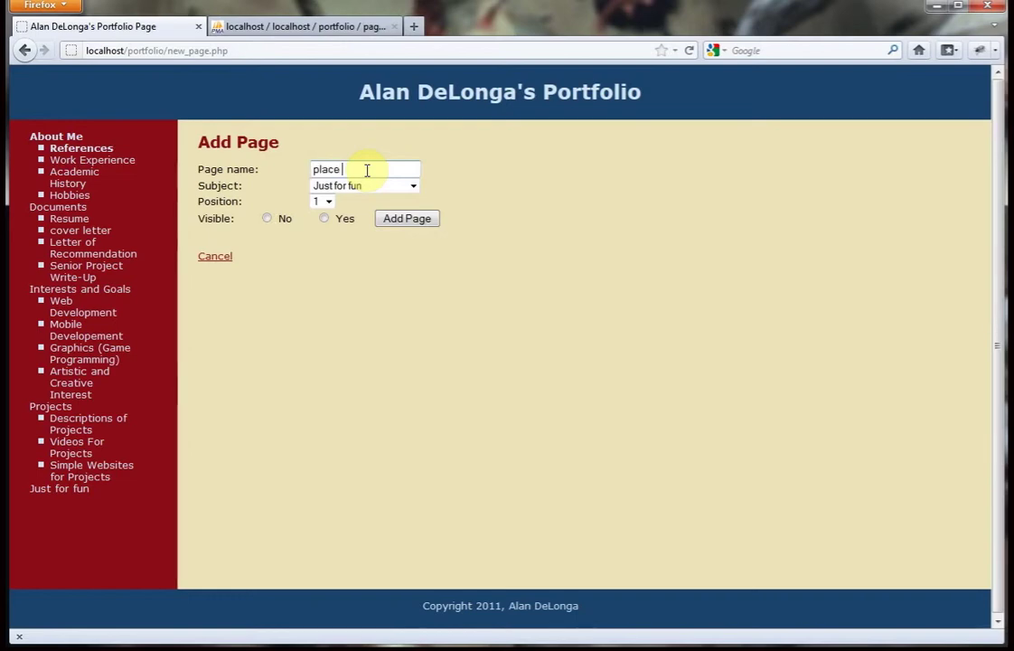
type("holder")
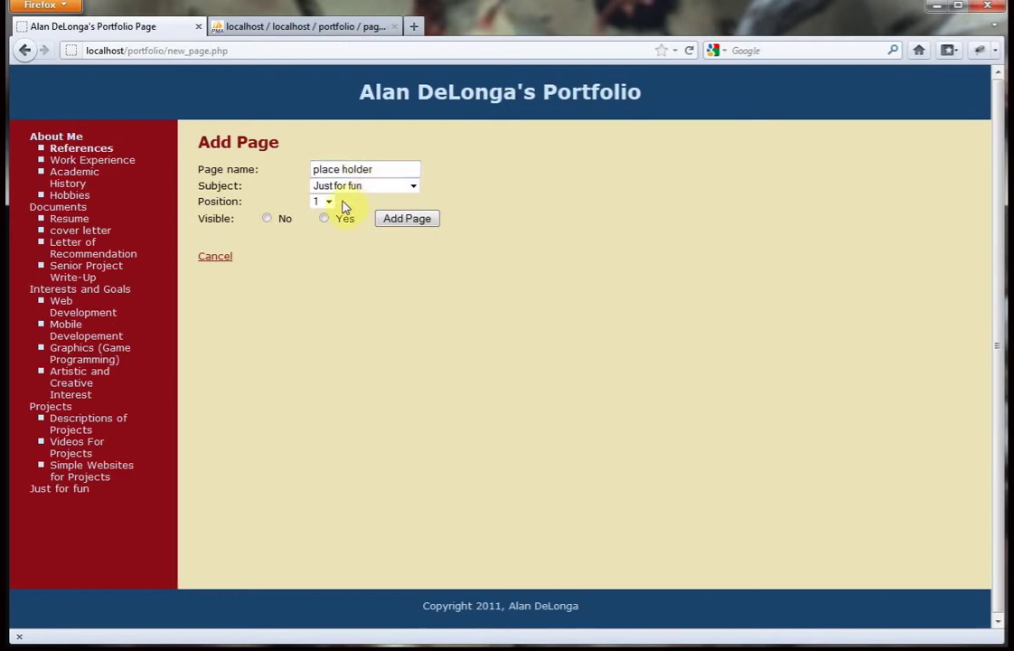
left_click(324, 218)
left_click(407, 219)
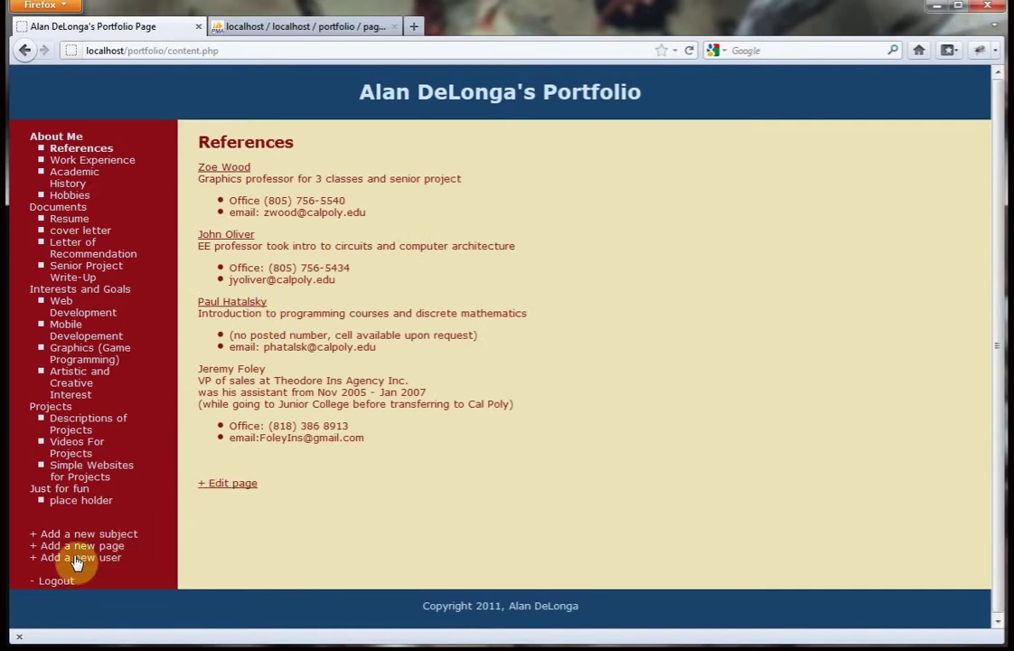
Delete the 'place holder' page, then delete the 'Just for fun' subject.
left_click(77, 501)
left_click(233, 192)
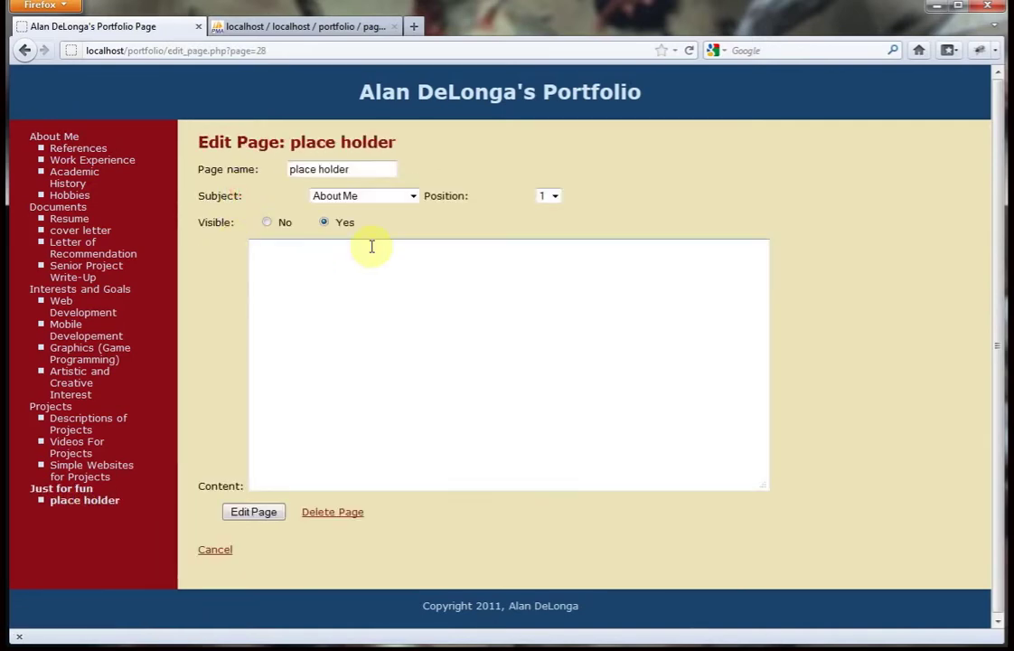
left_click(332, 511)
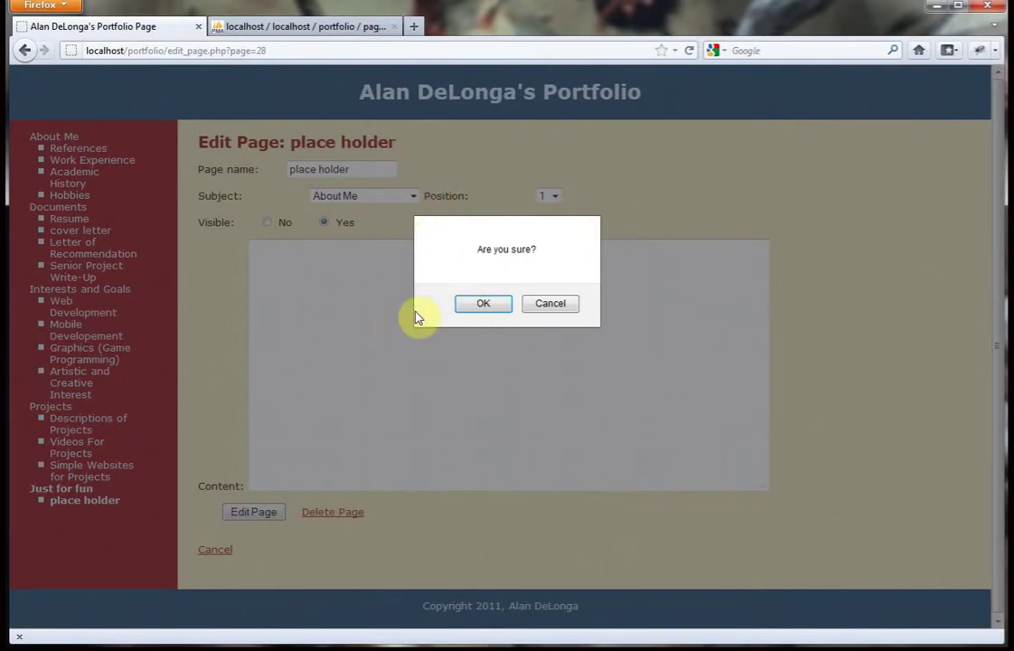
left_click(505, 308)
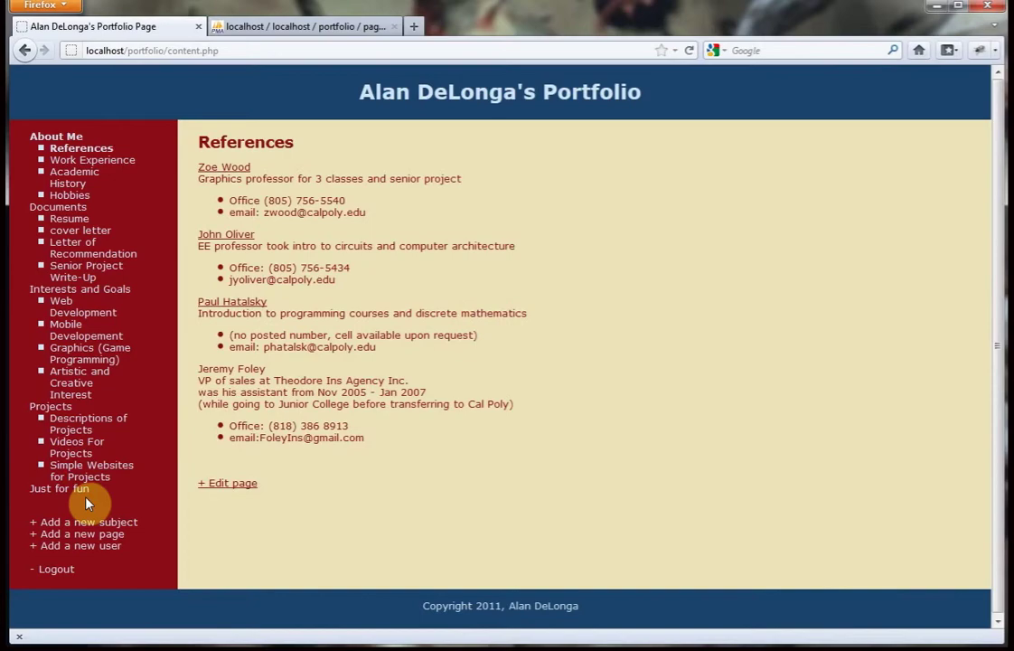
left_click(83, 492)
left_click(338, 249)
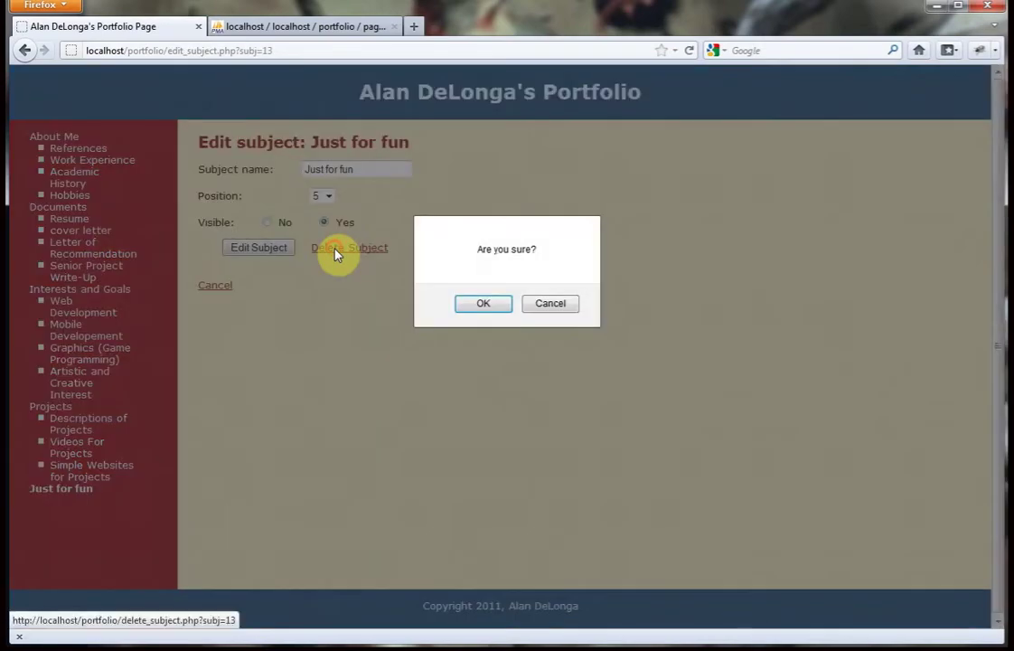
left_click(482, 304)
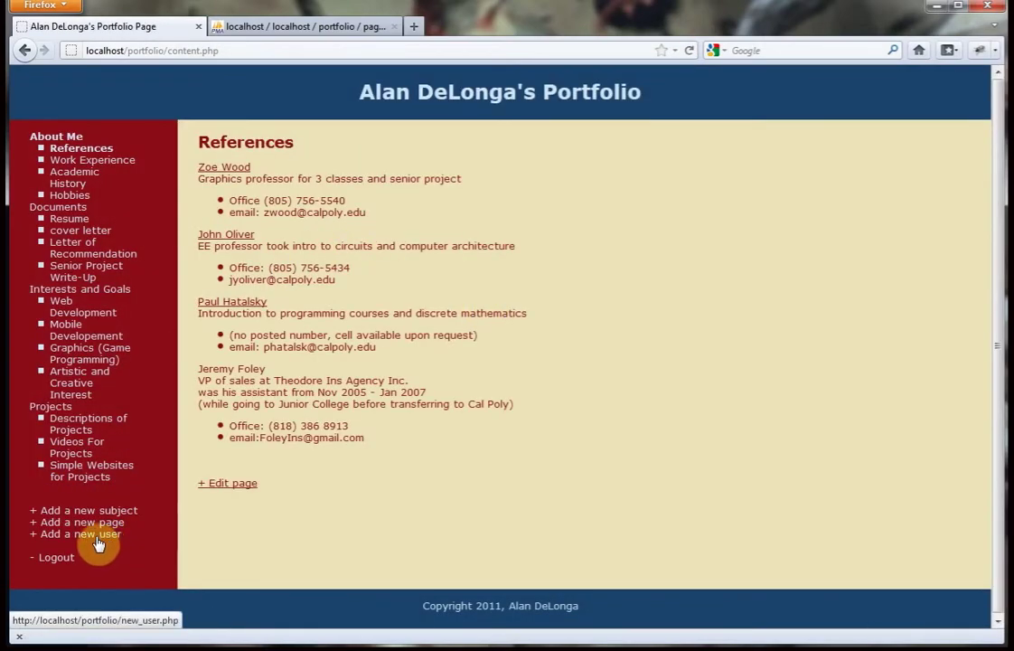
Create a new staff user with a user name and password, return to portfolio content and log out.
left_click(79, 537)
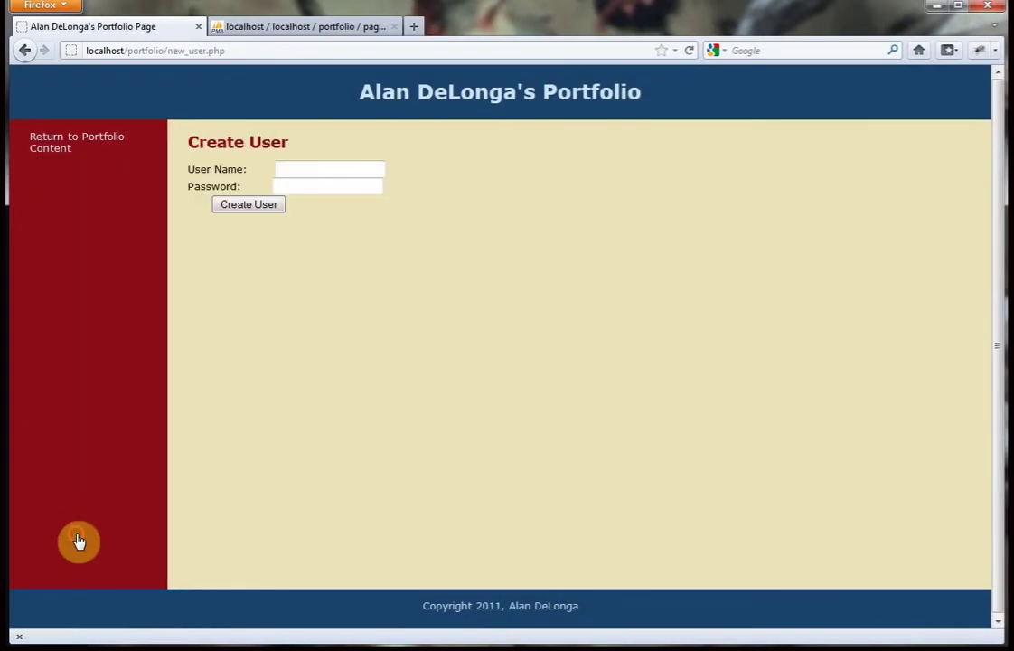
left_click(324, 168)
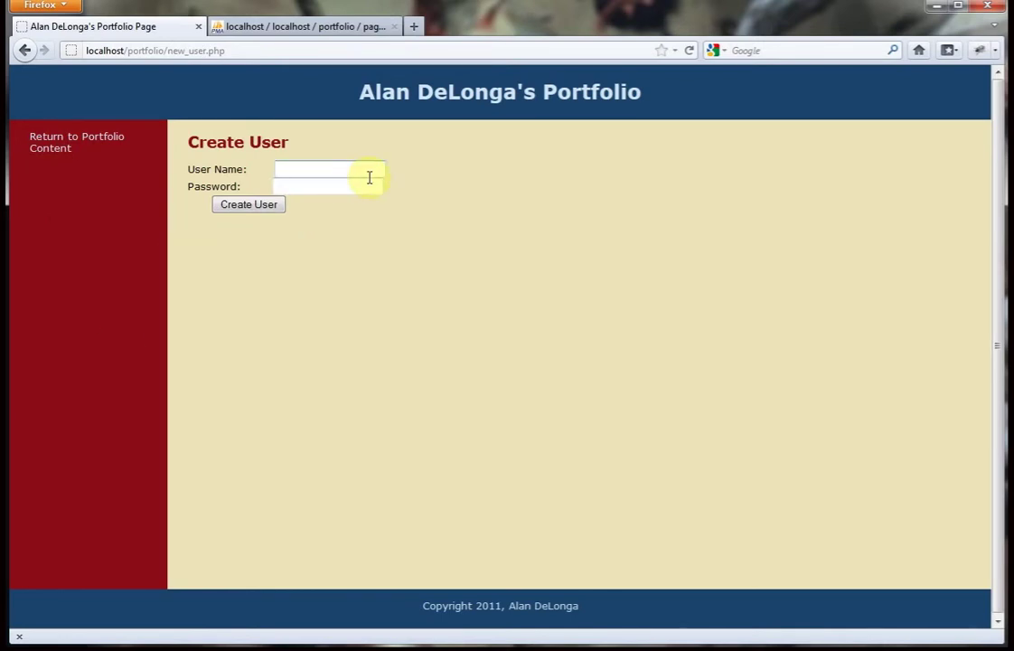
type("James")
left_click(358, 187)
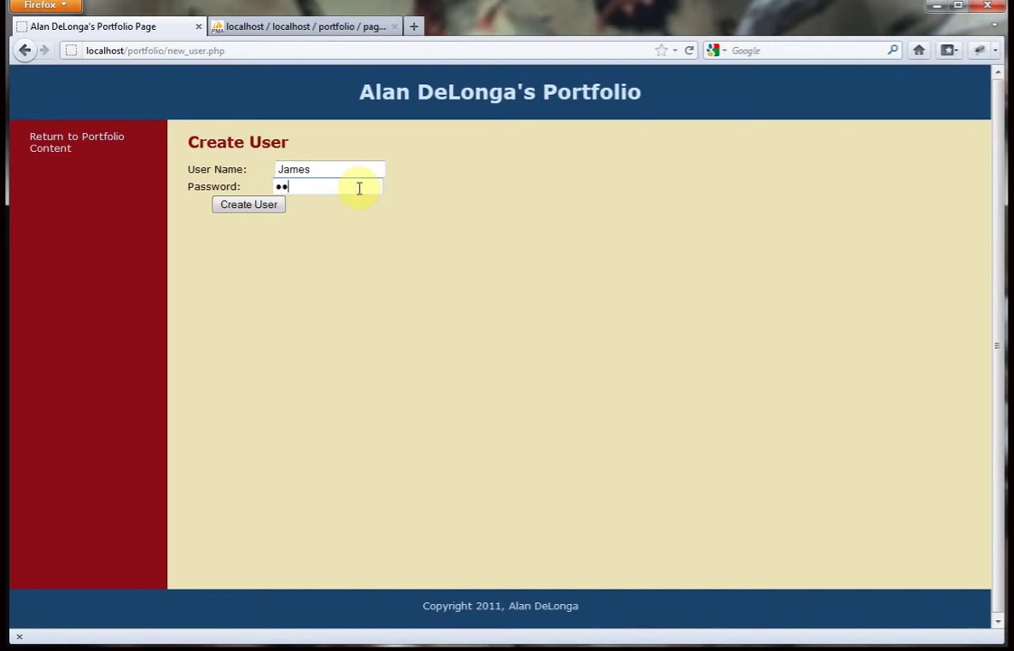
left_click(262, 206)
left_click(366, 88)
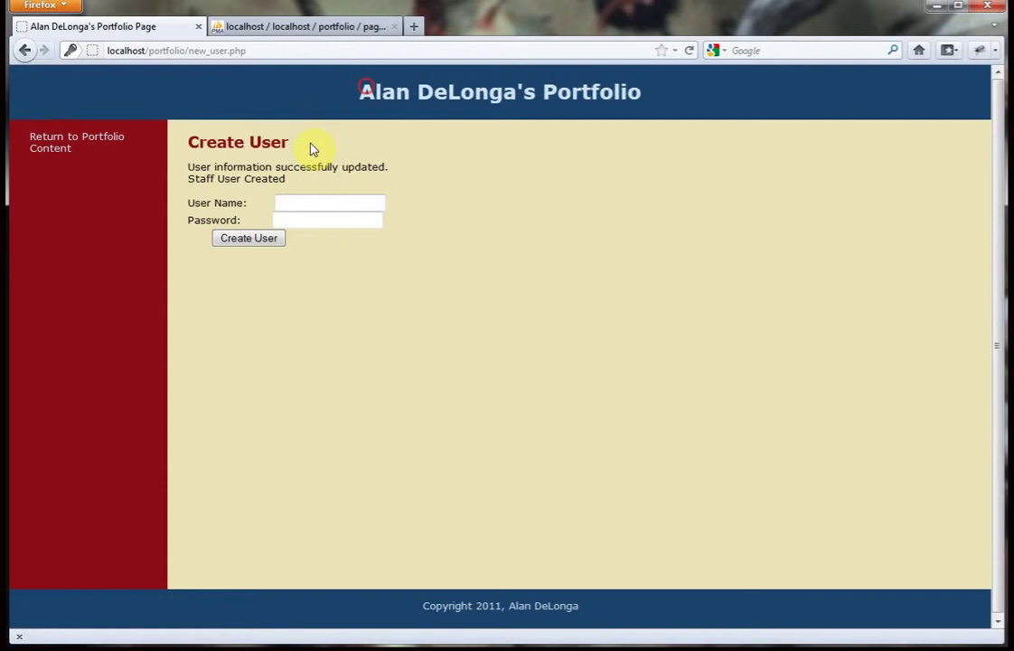
left_click(62, 156)
left_click(63, 555)
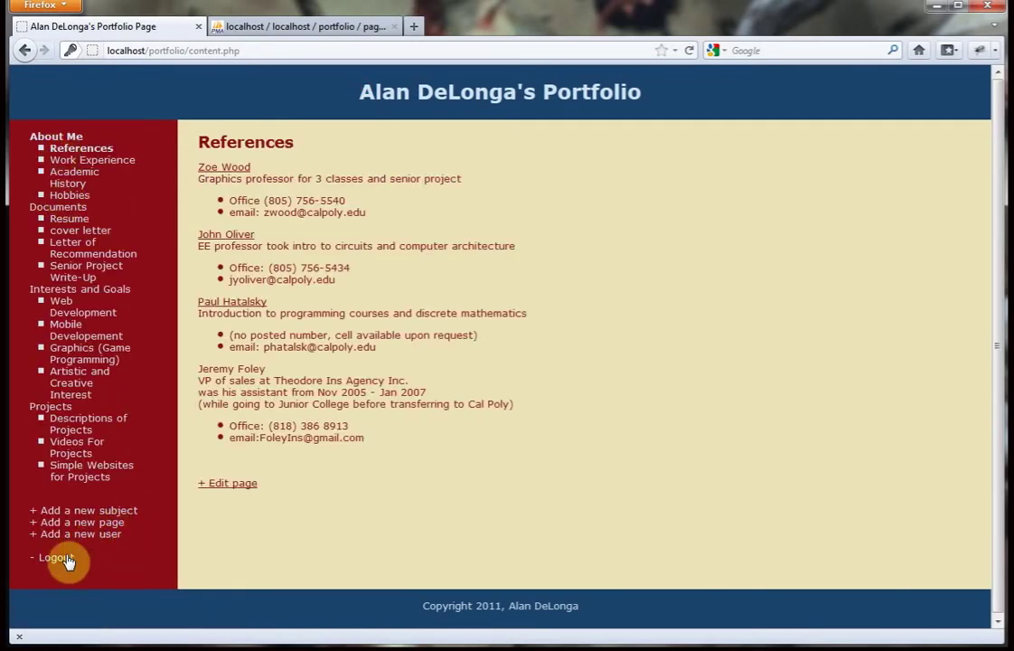
Log in as Staff with the new user's name and password, dismissing the save-password offer.
left_click(296, 170)
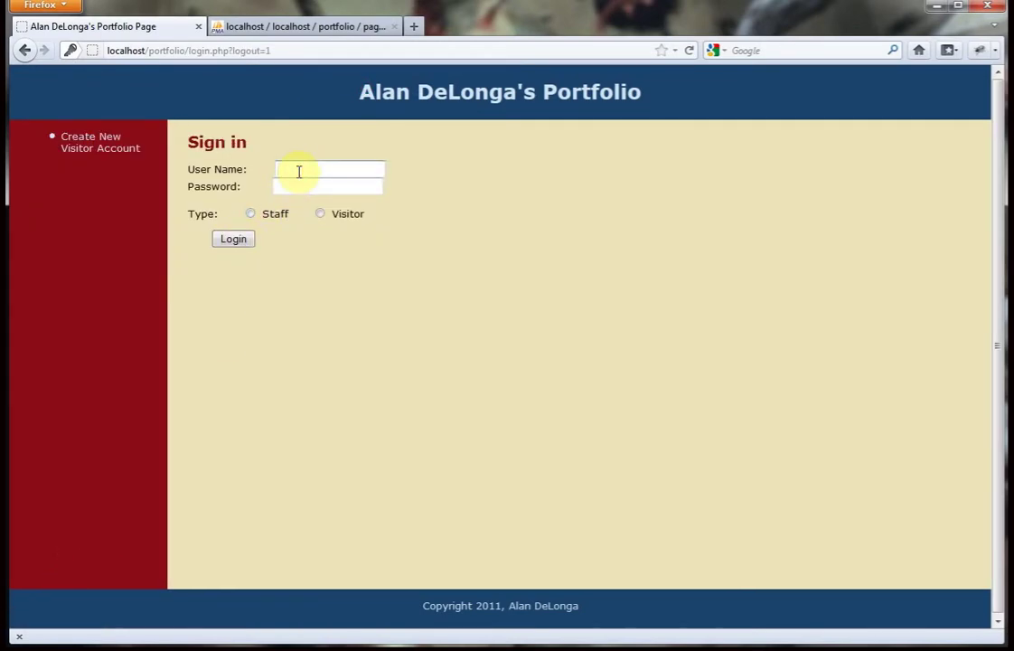
type("James")
left_click(300, 184)
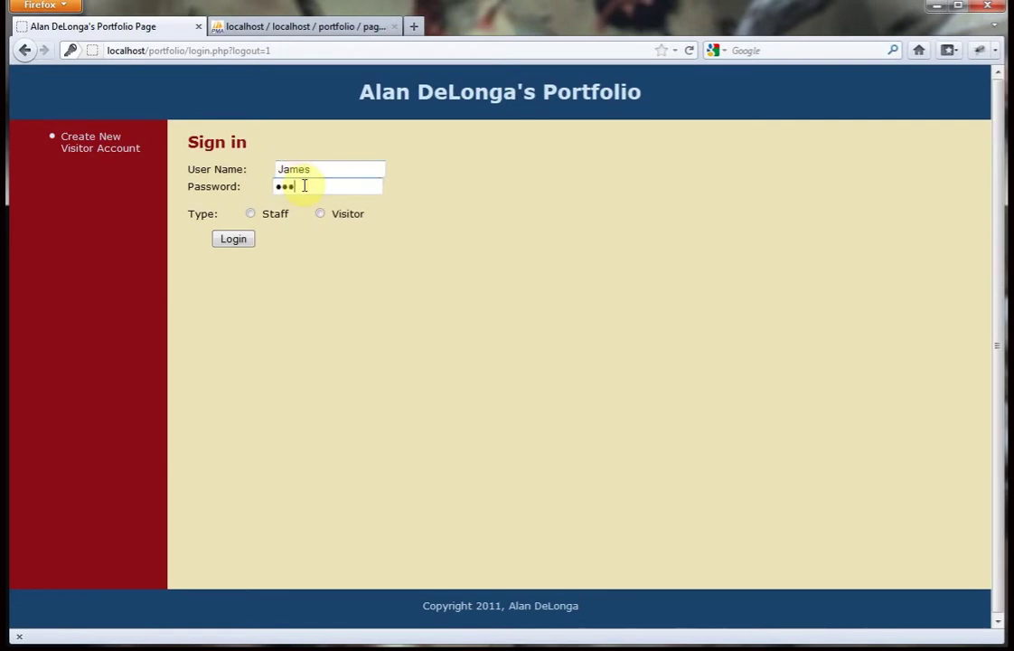
left_click(246, 215)
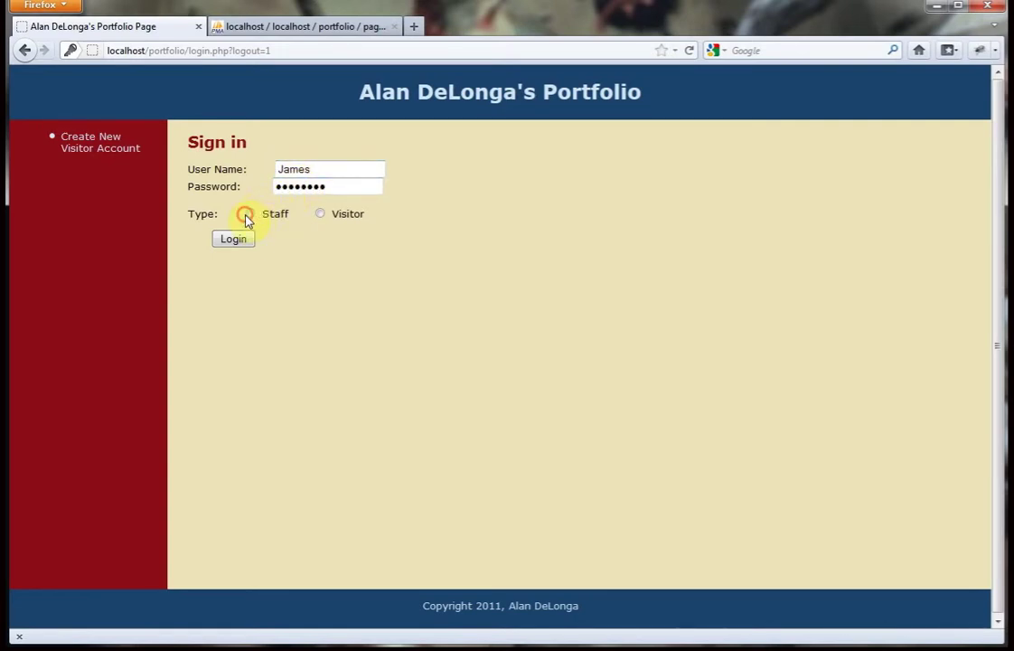
left_click(239, 236)
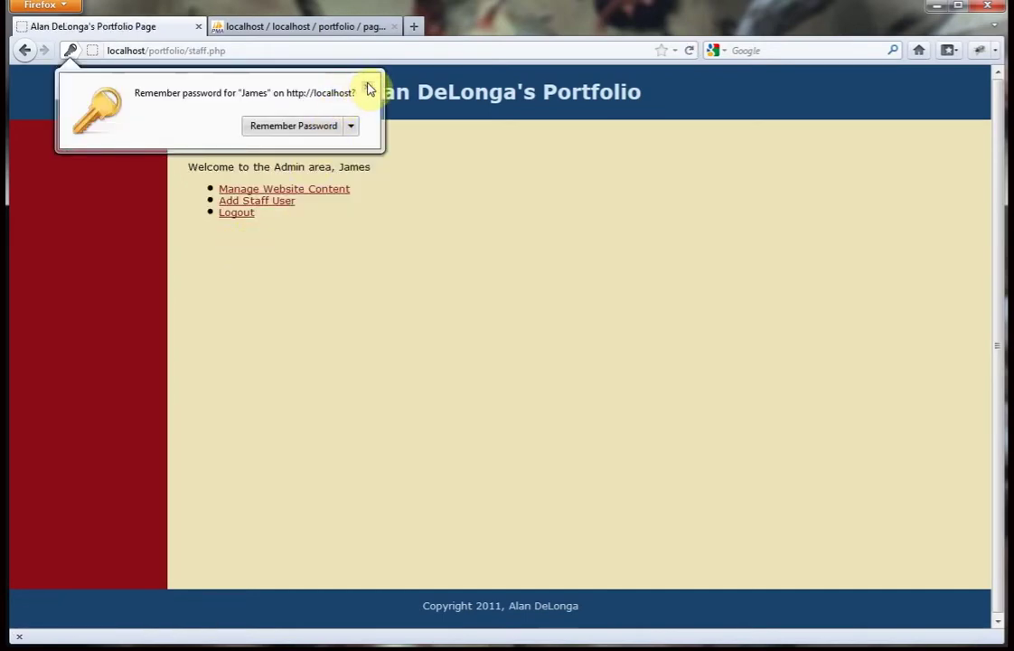
left_click(368, 83)
Log out, open the Create Visitor Profile form and submit it empty to test validation.
left_click(237, 214)
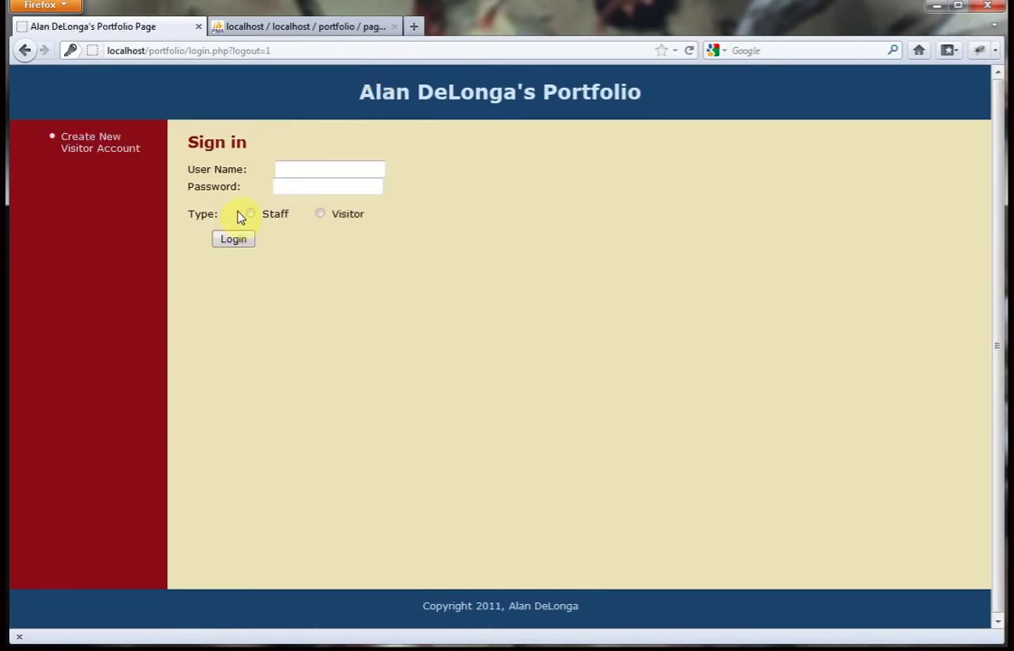
left_click(121, 149)
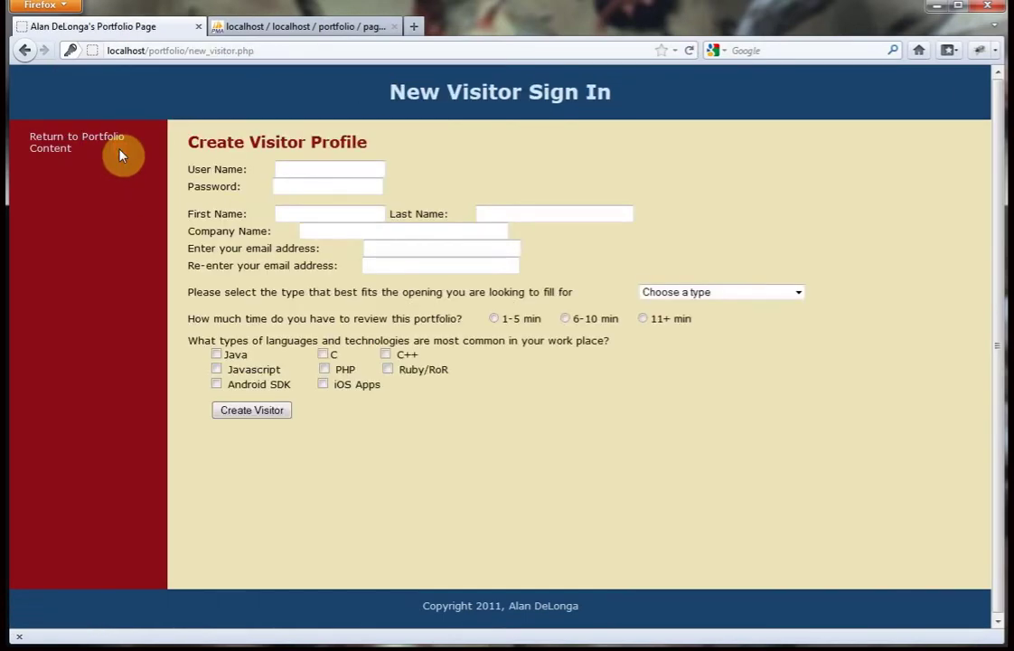
left_click(285, 165)
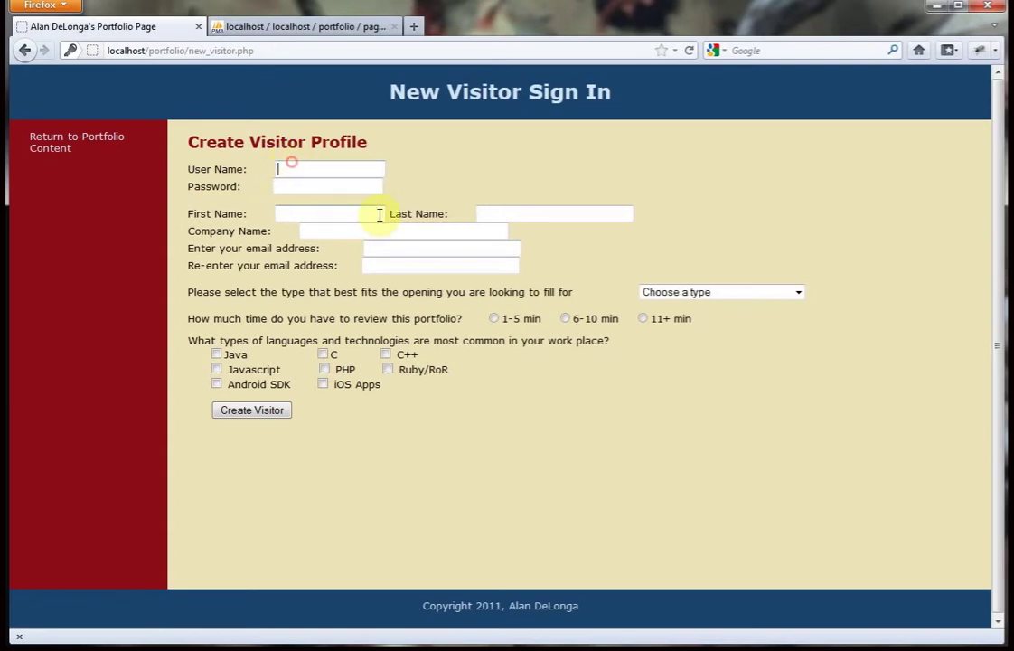
left_click(277, 412)
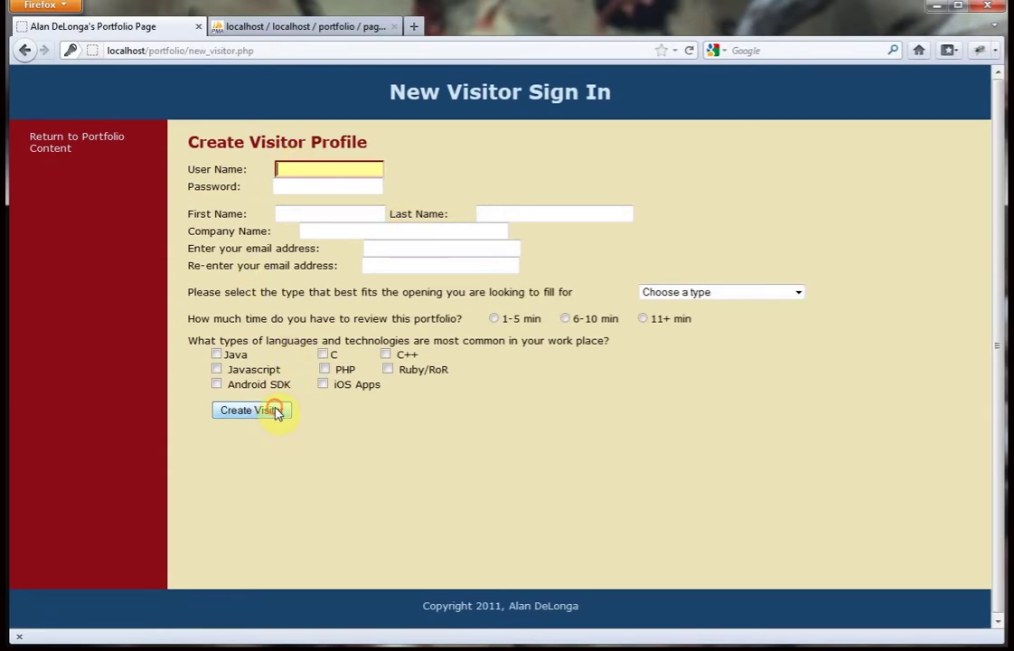
Enter the visitor's user name, password, first and last name, then submit to check validation.
left_click(293, 168)
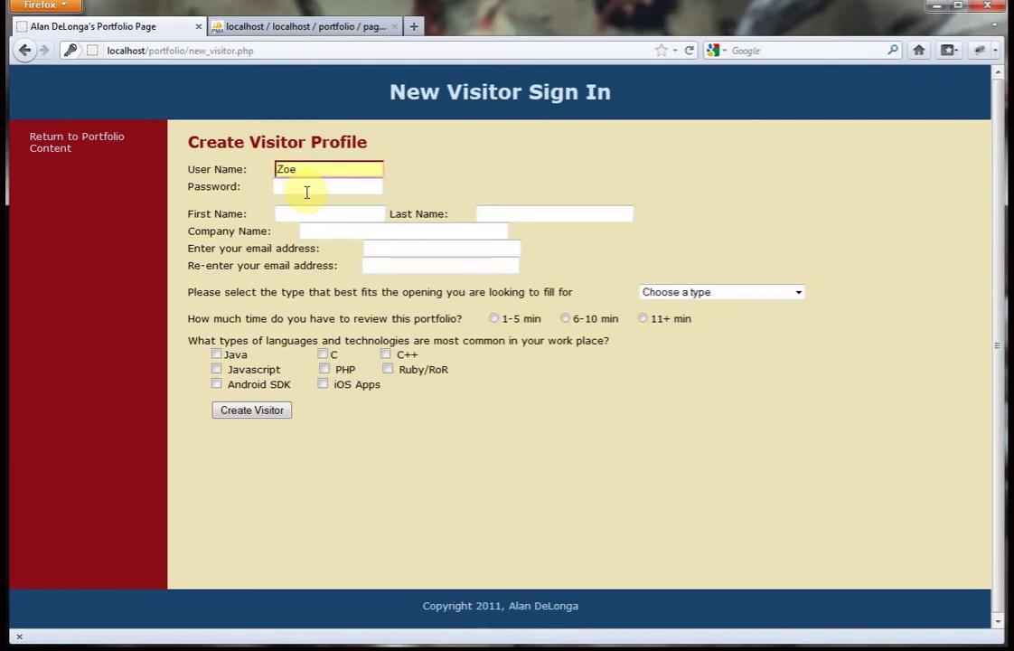
left_click(253, 412)
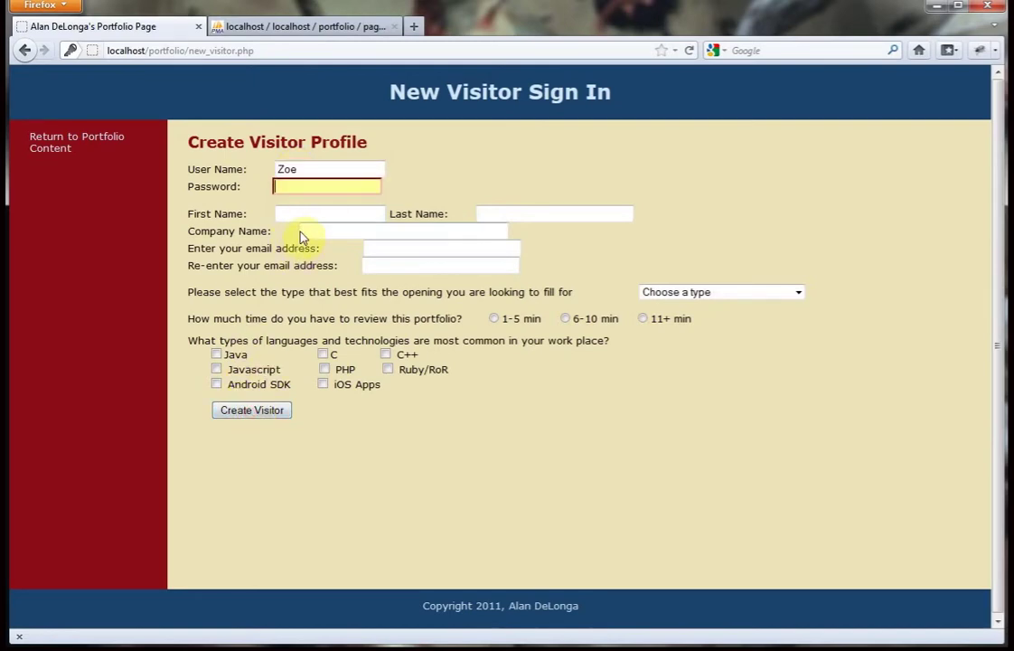
left_click(322, 185)
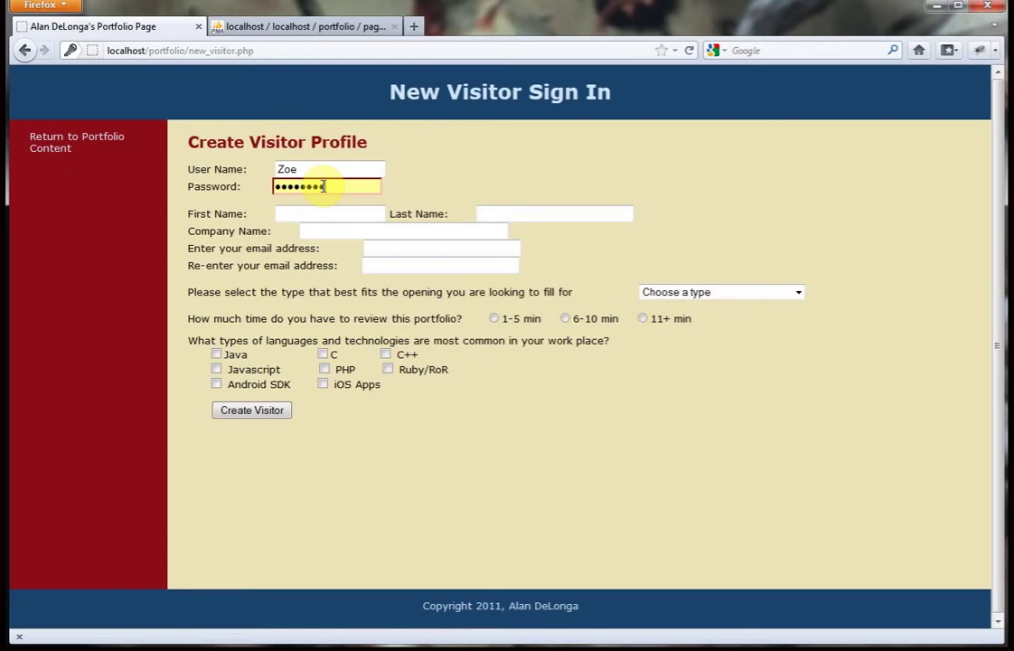
left_click(327, 211)
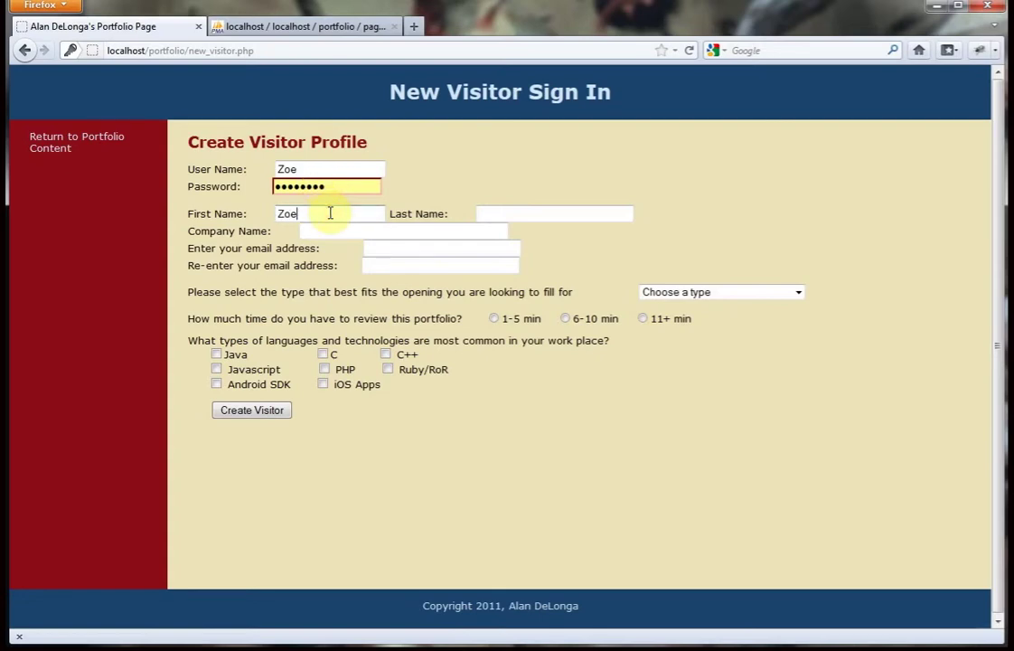
left_click(507, 212)
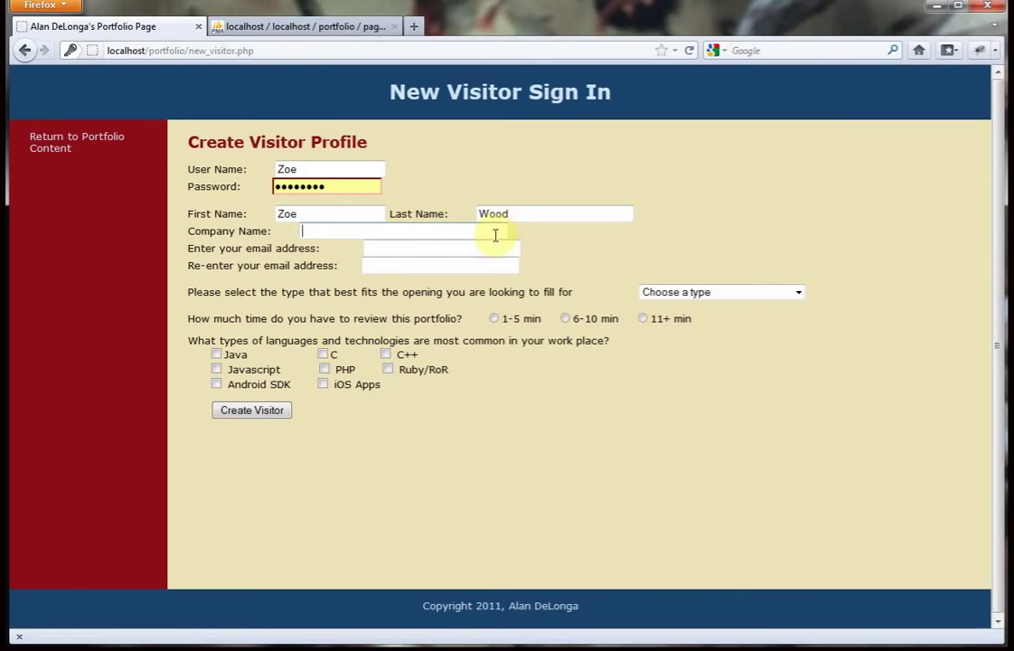
left_click(284, 409)
Enter company name Cal Poly and begin typing the visitor's e-mail address.
left_click(344, 231)
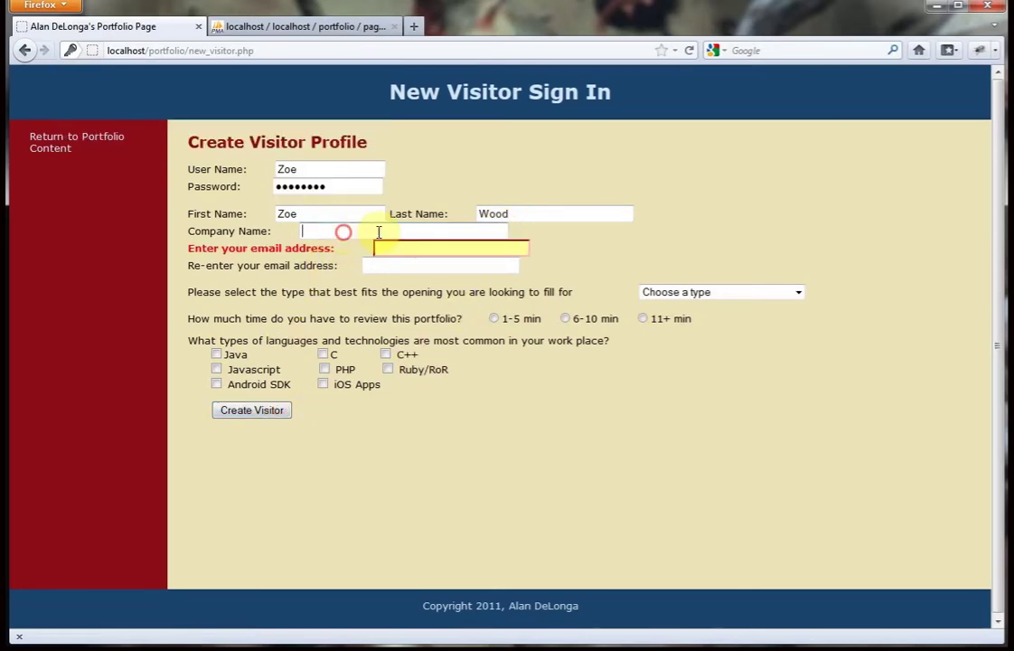
type("Ca")
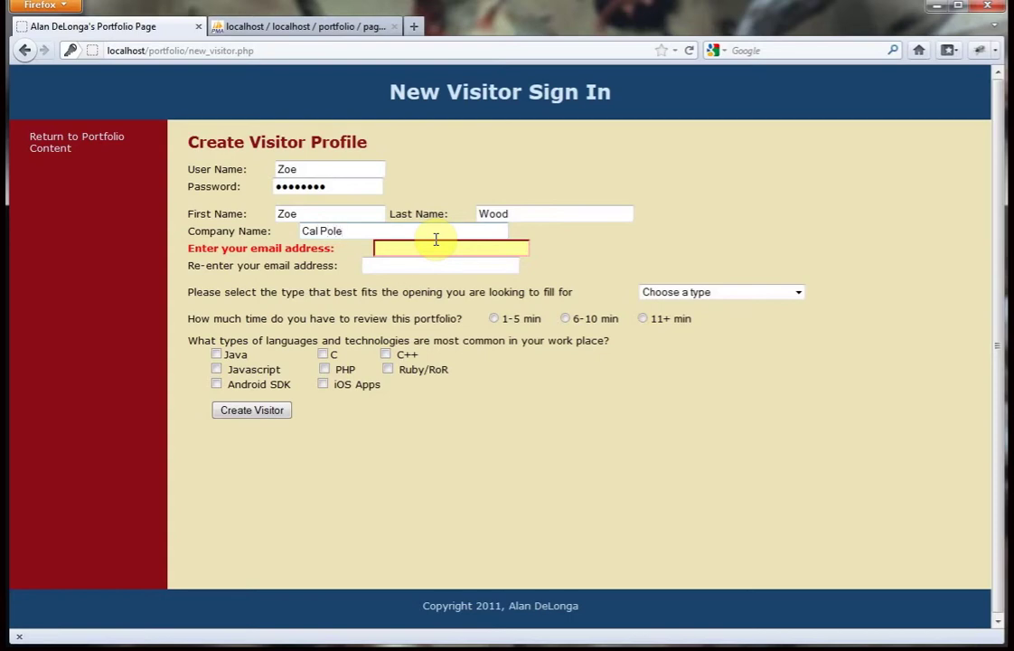
type("l Poly")
left_click(473, 245)
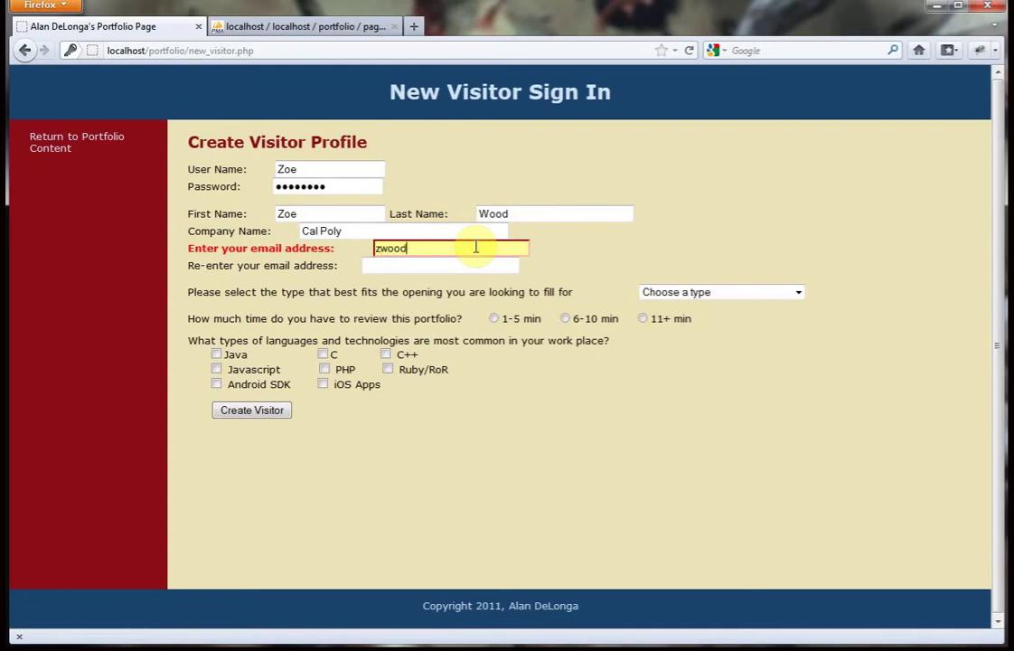
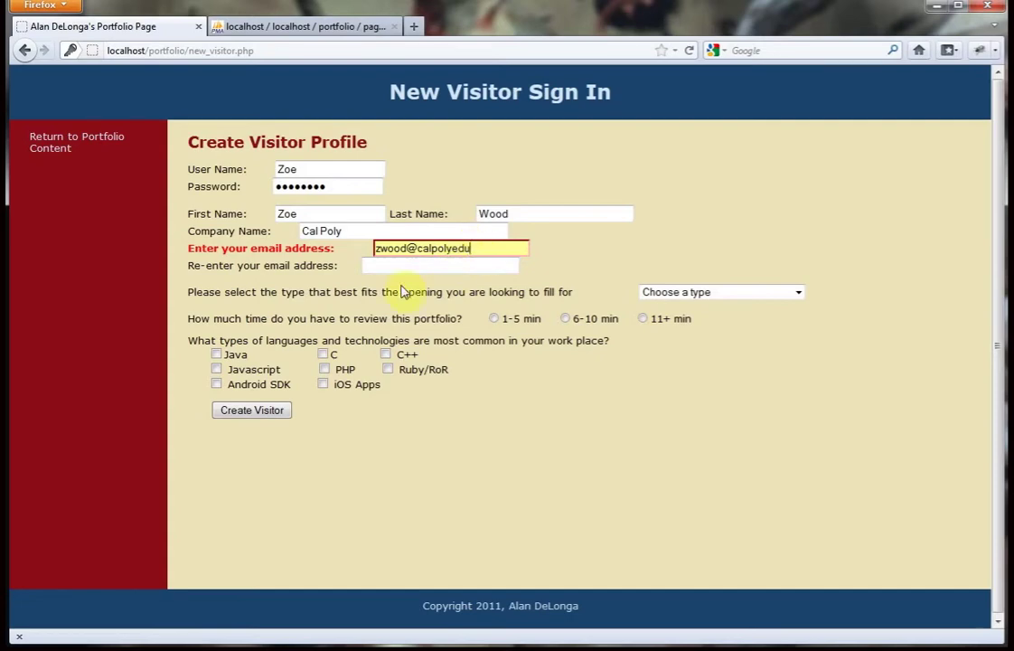
Submit the form, then copy the first e-mail address into the re-enter e-mail field.
left_click(282, 411)
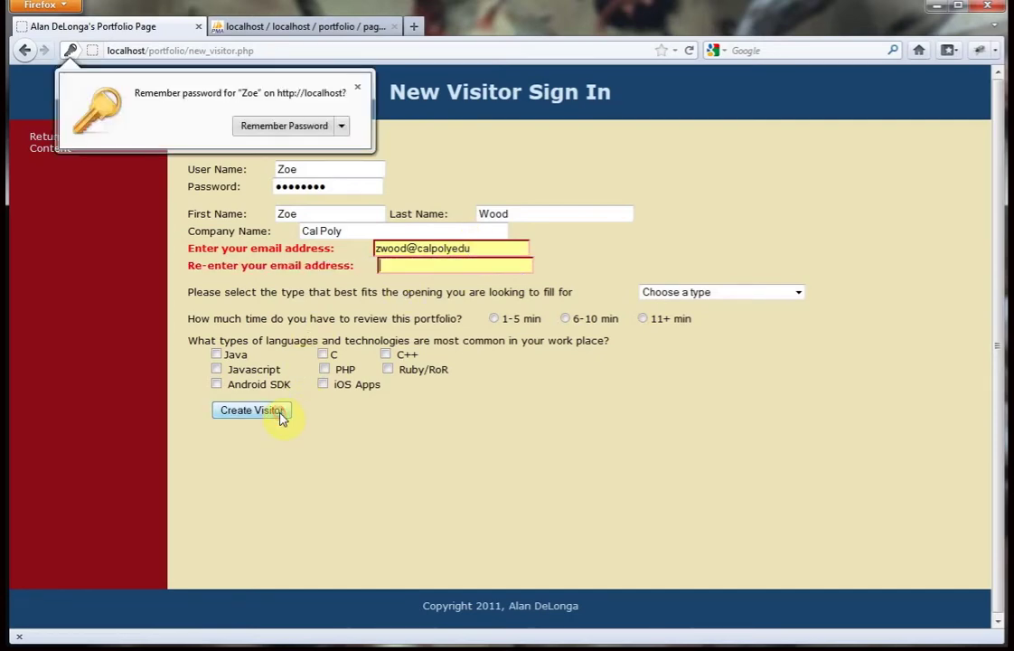
left_click(452, 247)
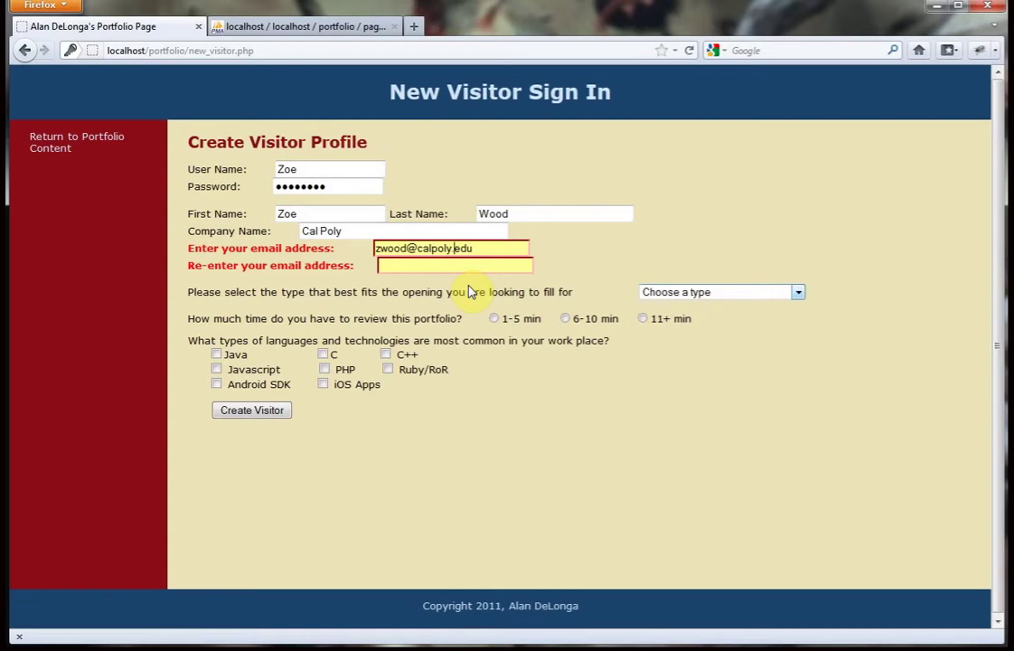
left_click_drag(479, 246, 300, 246)
key("ctrl+c")
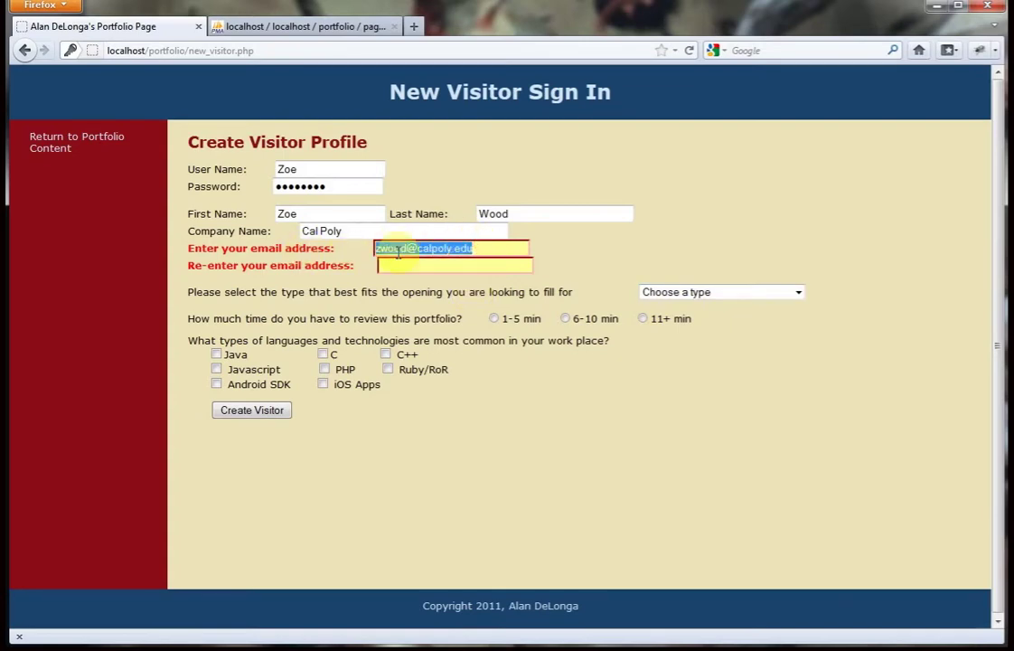
left_click(411, 263)
key("ctrl+v")
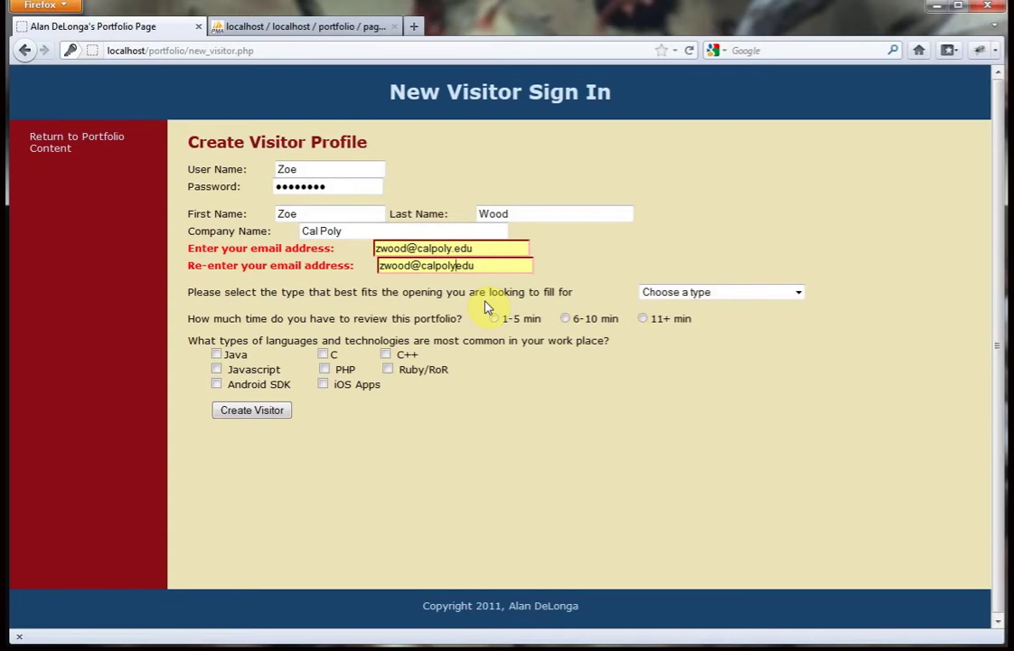
Remove the dot before edu to test validation, then restore the dot in both e-mail fields.
left_click(425, 248)
key("BackSpace")
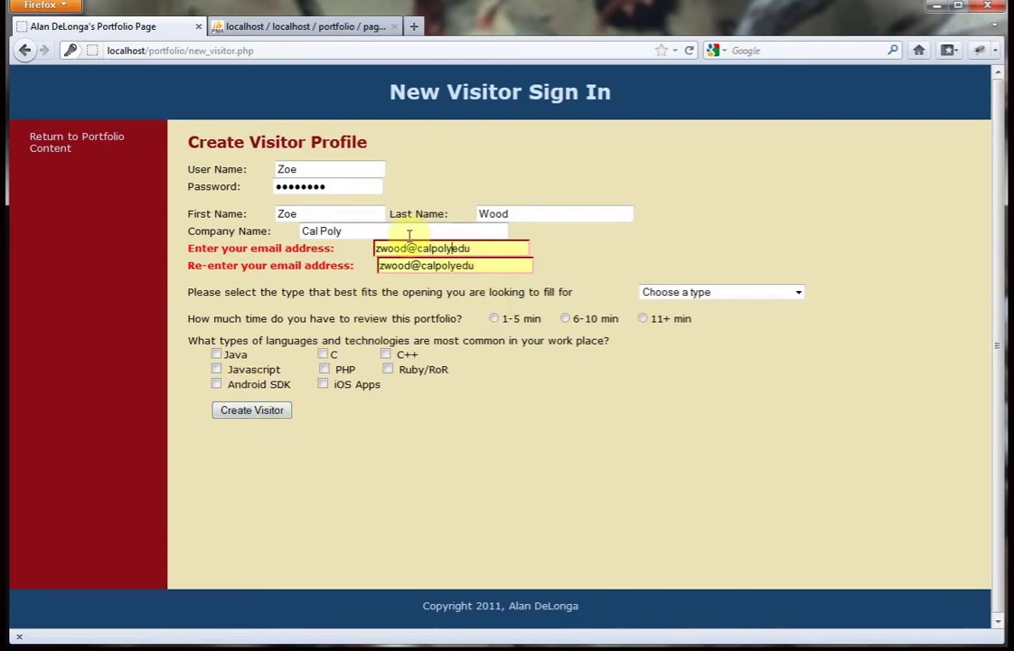
left_click(269, 411)
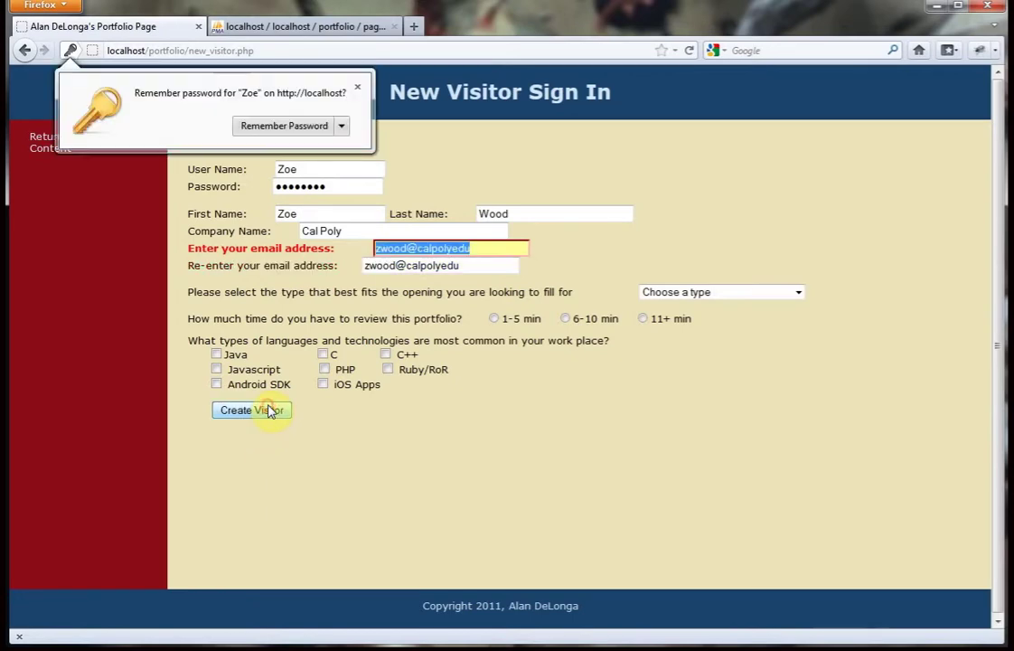
left_click(451, 249)
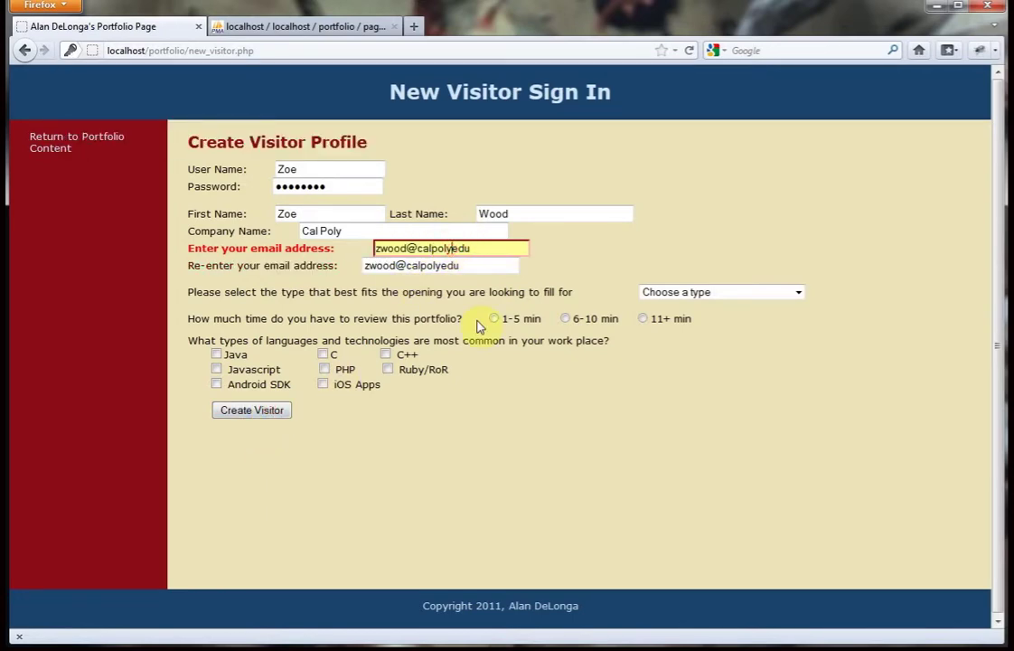
type(".")
left_click(240, 411)
left_click(452, 263)
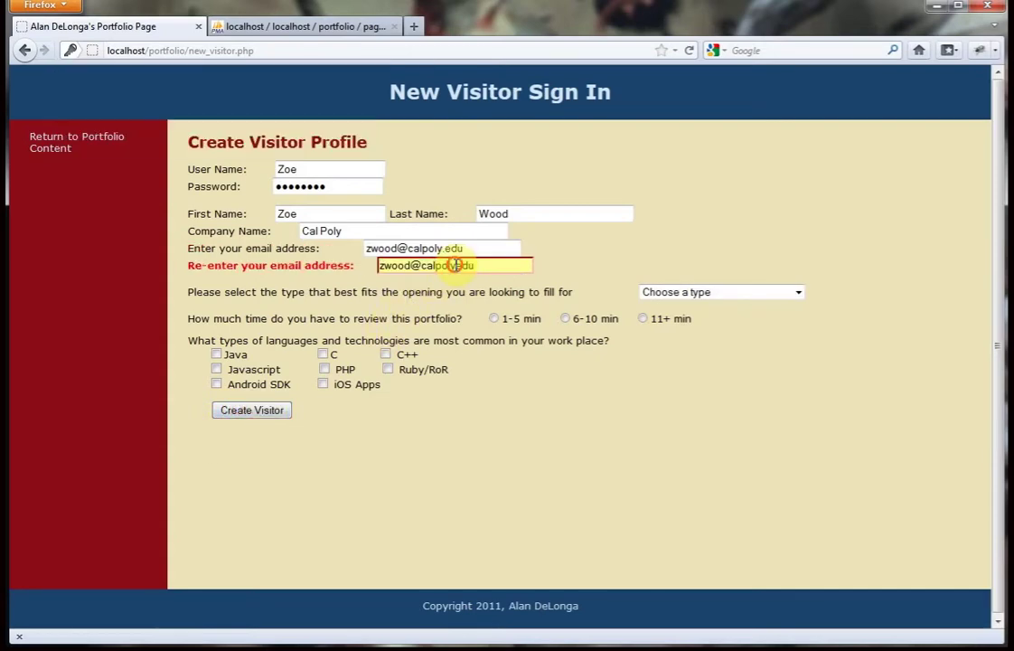
type(".")
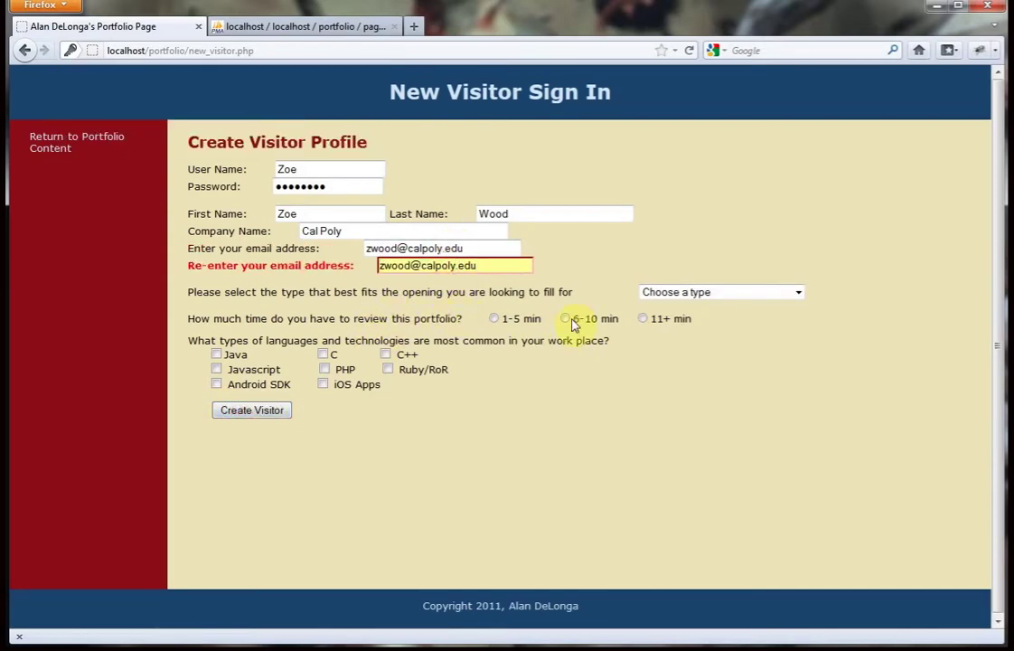
left_click(694, 291)
Pick Mobile Development and 6-10 min, tick Ruby/RoR, PHP, iOS Apps and Javascript, then submit.
left_click(696, 319)
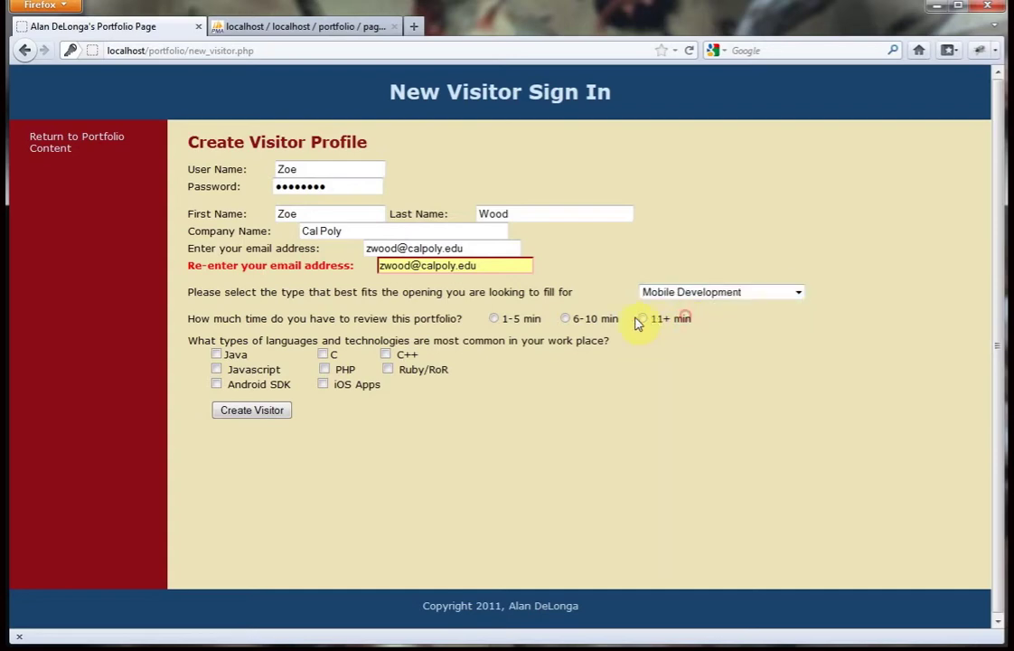
left_click(564, 318)
left_click(387, 370)
left_click(323, 369)
left_click(323, 384)
left_click(216, 369)
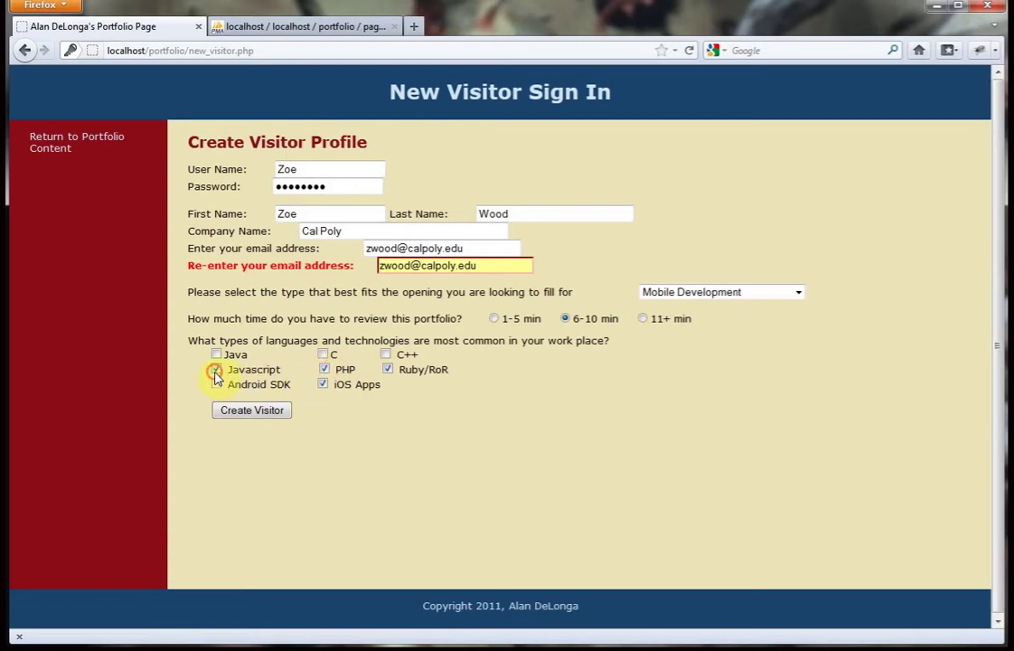
left_click(257, 412)
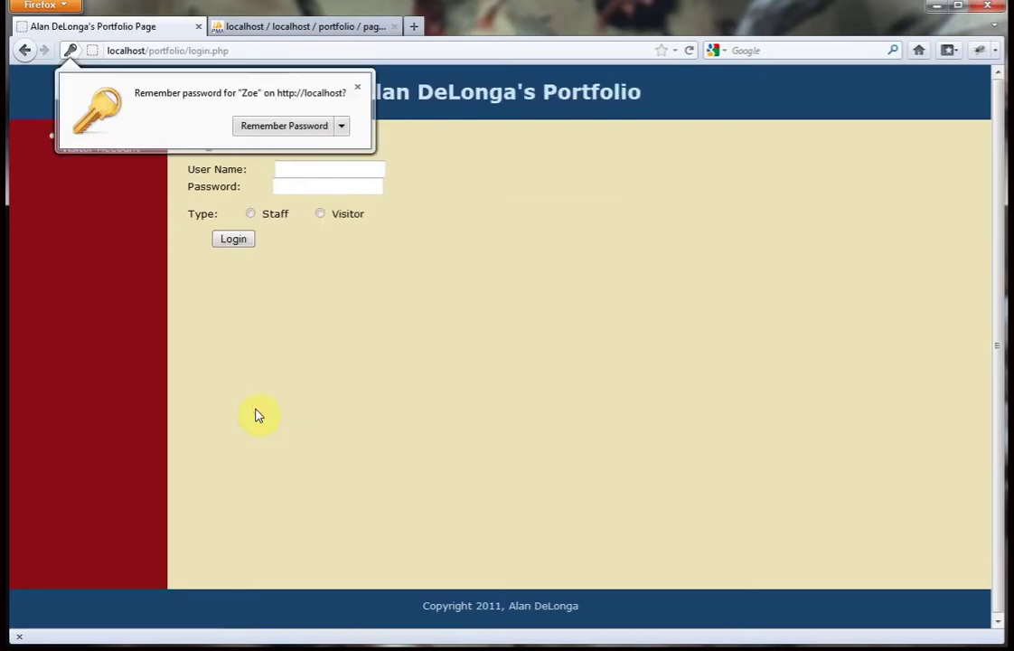
Log in with the new visitor's credentials as account type Visitor, dismissing the save-password prompts.
left_click(356, 92)
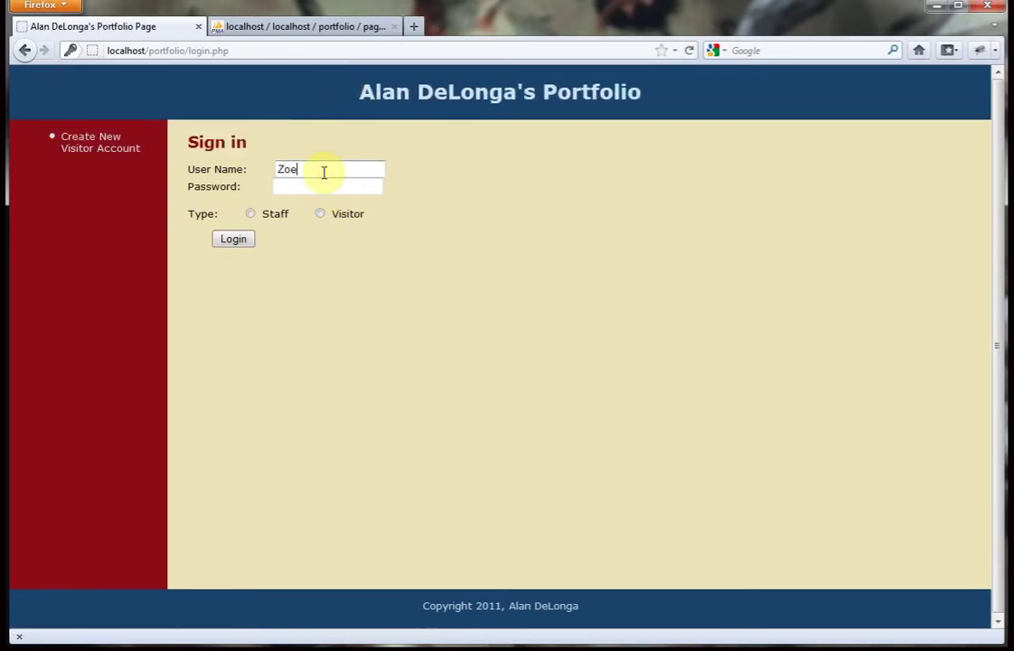
left_click(323, 191)
left_click(323, 214)
left_click(240, 238)
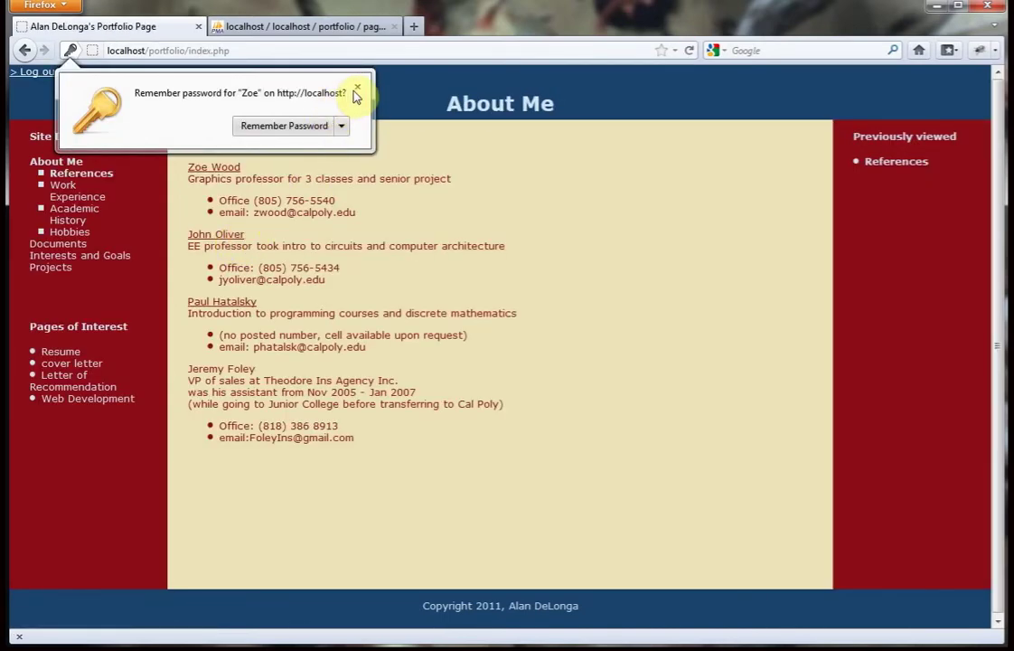
left_click(356, 90)
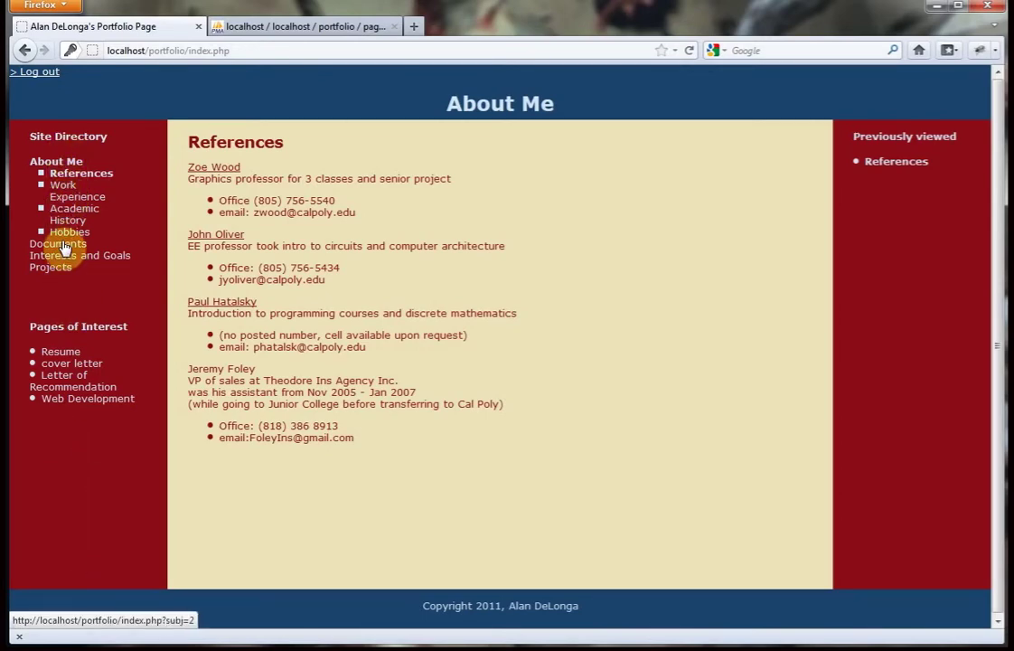
Open the Documents Resume page, zoom the embedded viewer in and scroll through the resume.
left_click(63, 245)
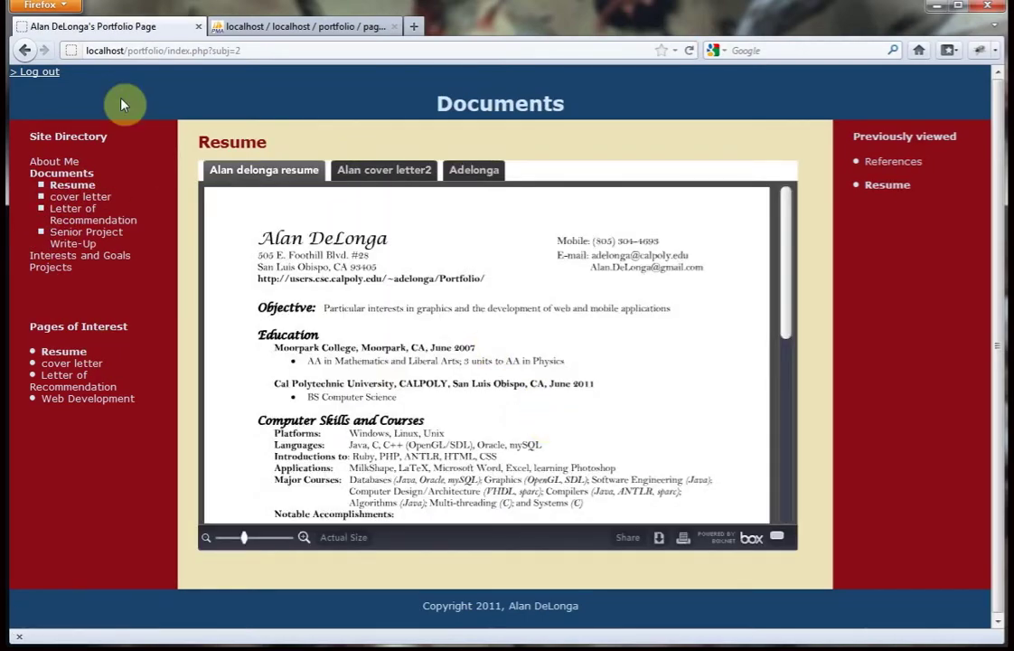
left_click_drag(246, 536, 258, 542)
scroll(481, 414, "down", 3)
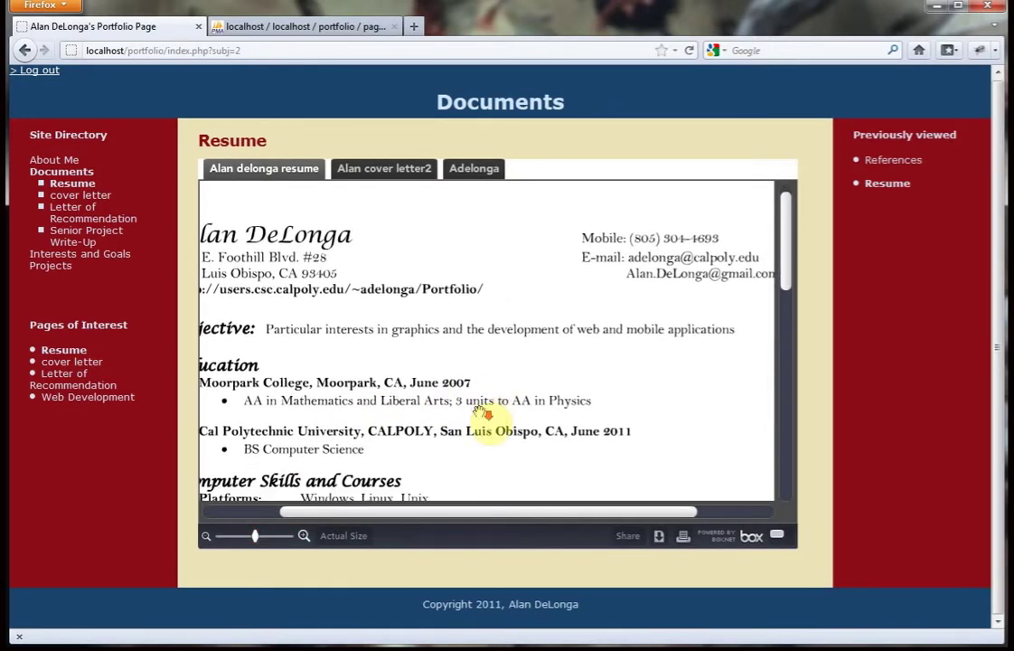
scroll(482, 414, "down", 9)
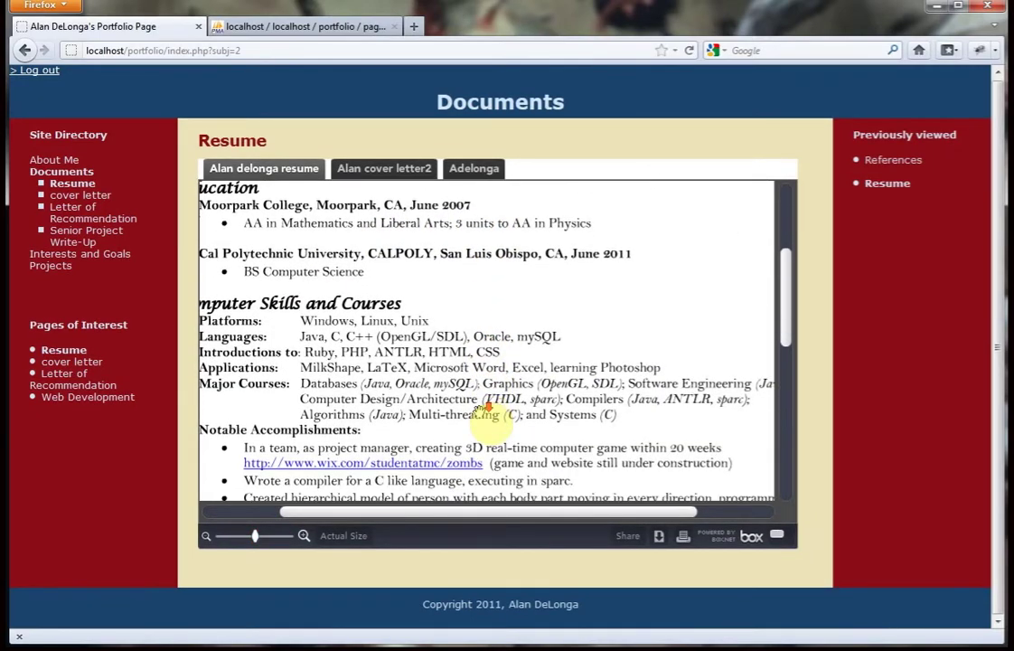
scroll(484, 411, "down", 5)
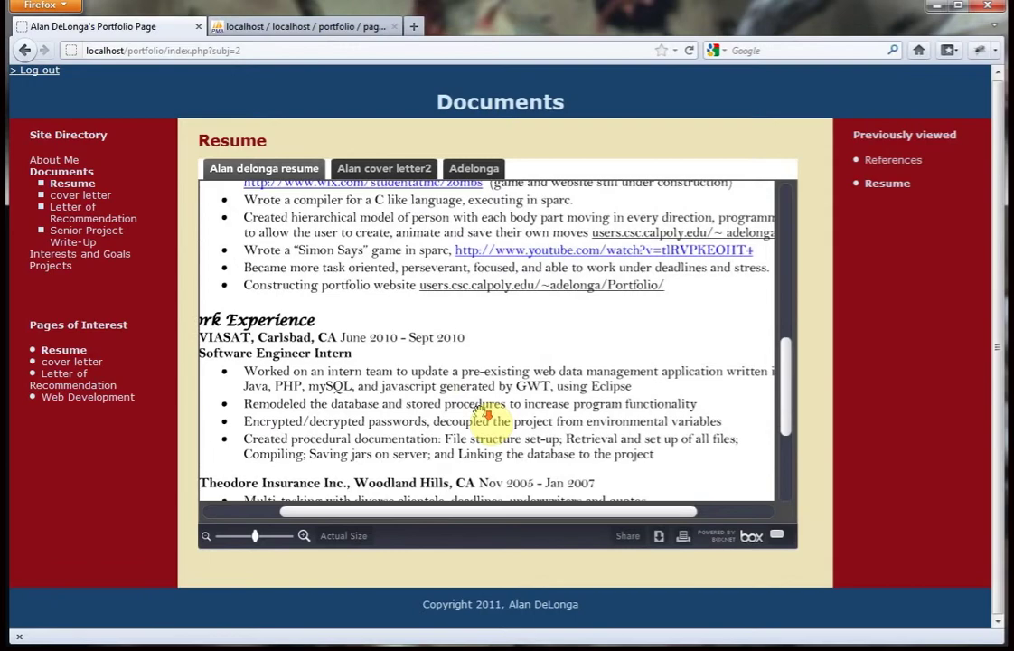
Visit Letter of Recommendation, Web Development, Artistic and Creative Interest, Projects, then Simple Websites for Projects.
left_click(66, 383)
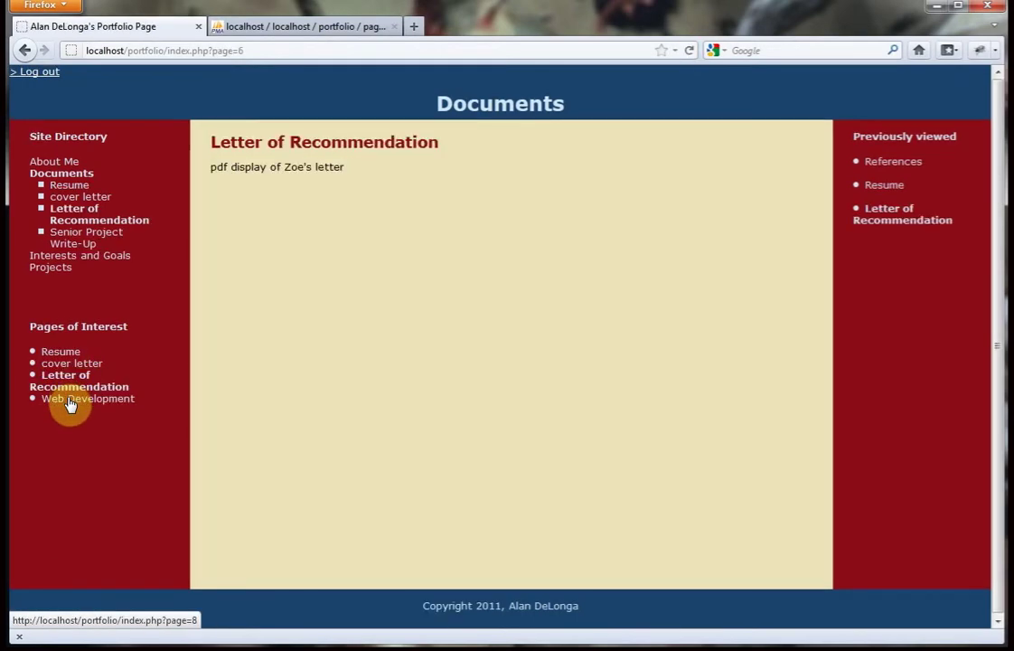
left_click(70, 397)
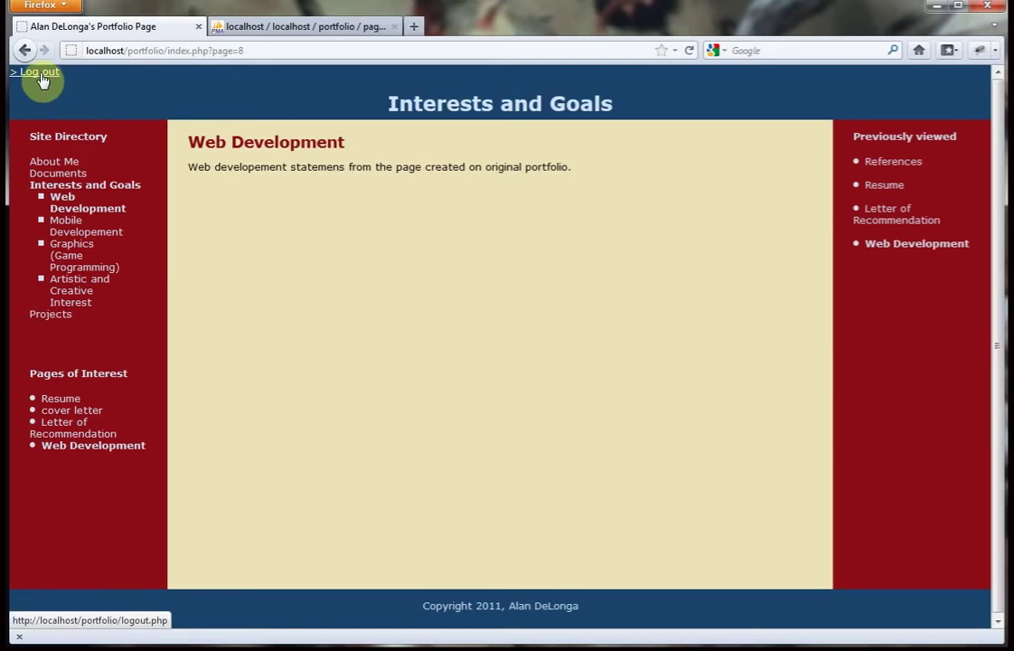
left_click(72, 288)
left_click(61, 316)
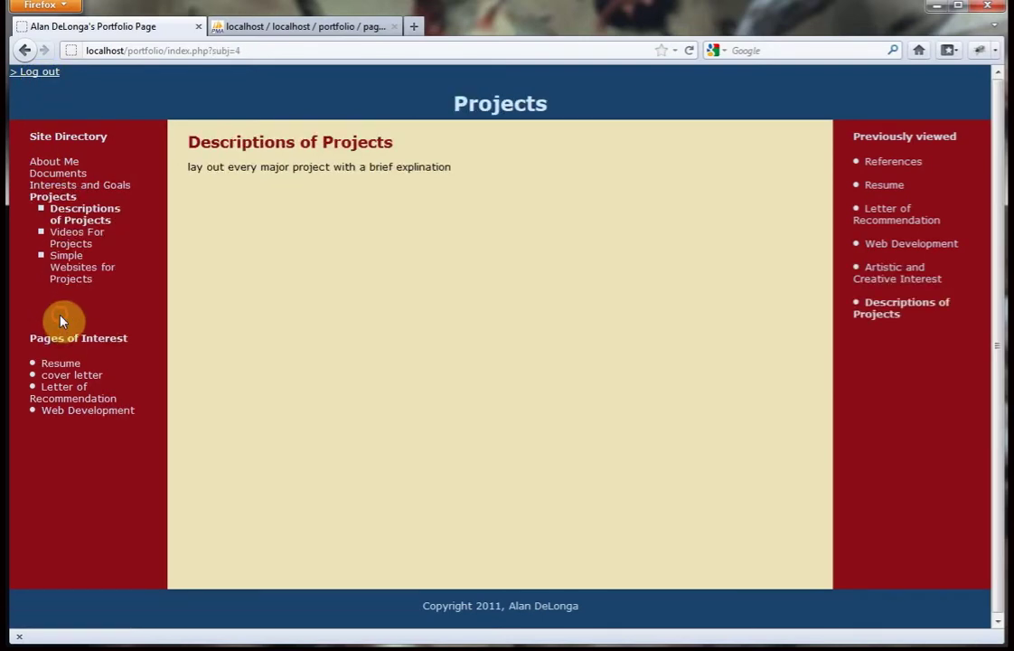
left_click(75, 267)
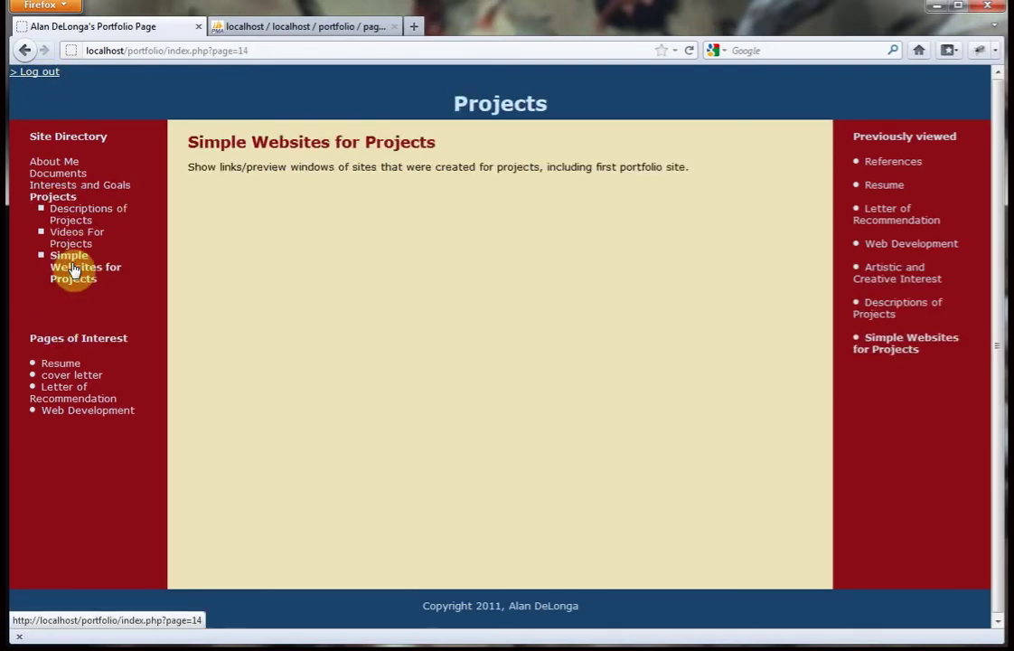
Log out, then sign back in with the visitor's username and password as the Visitor account type.
left_click(40, 72)
left_click(373, 167)
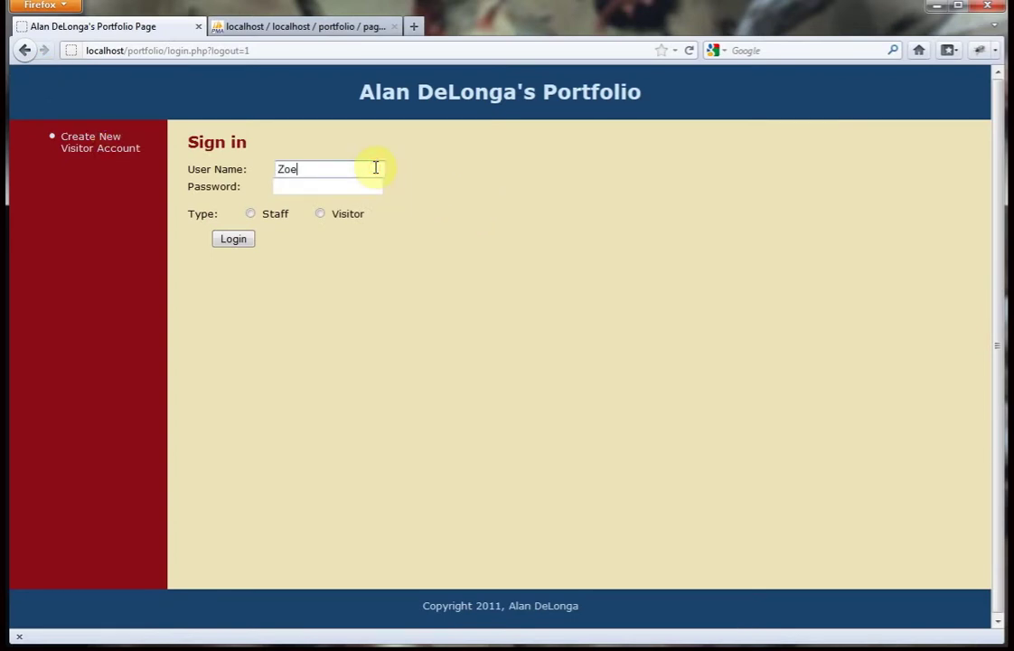
left_click(374, 187)
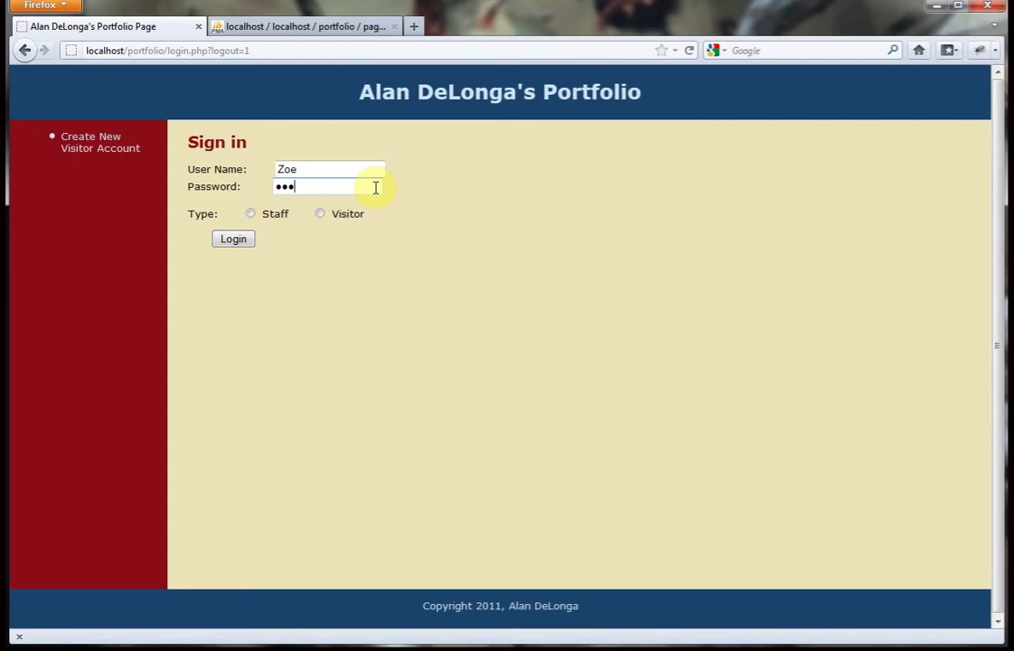
left_click(322, 214)
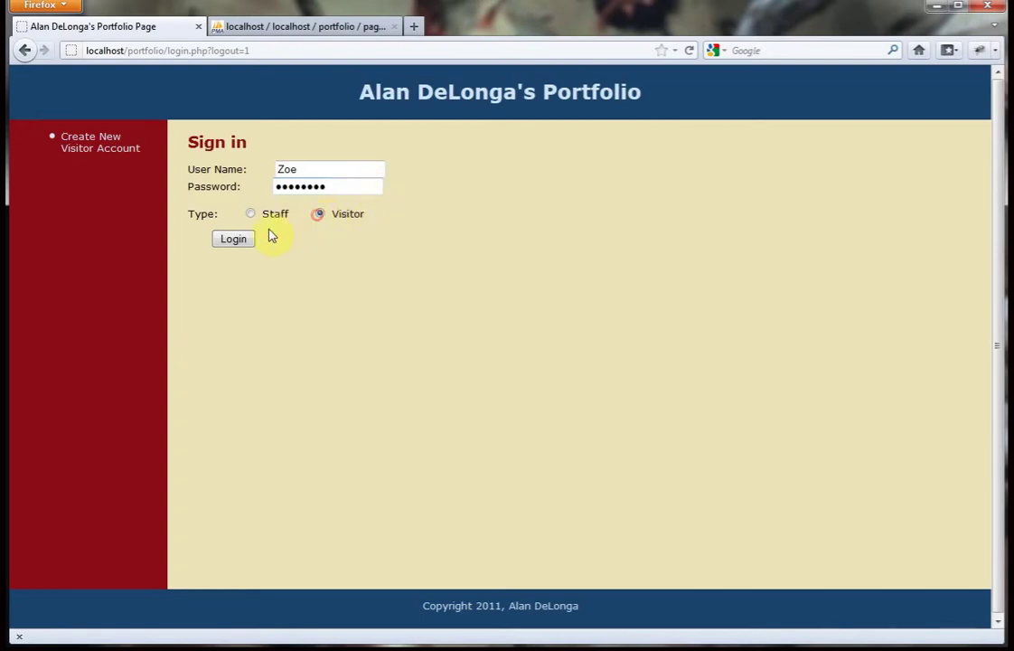
left_click(242, 239)
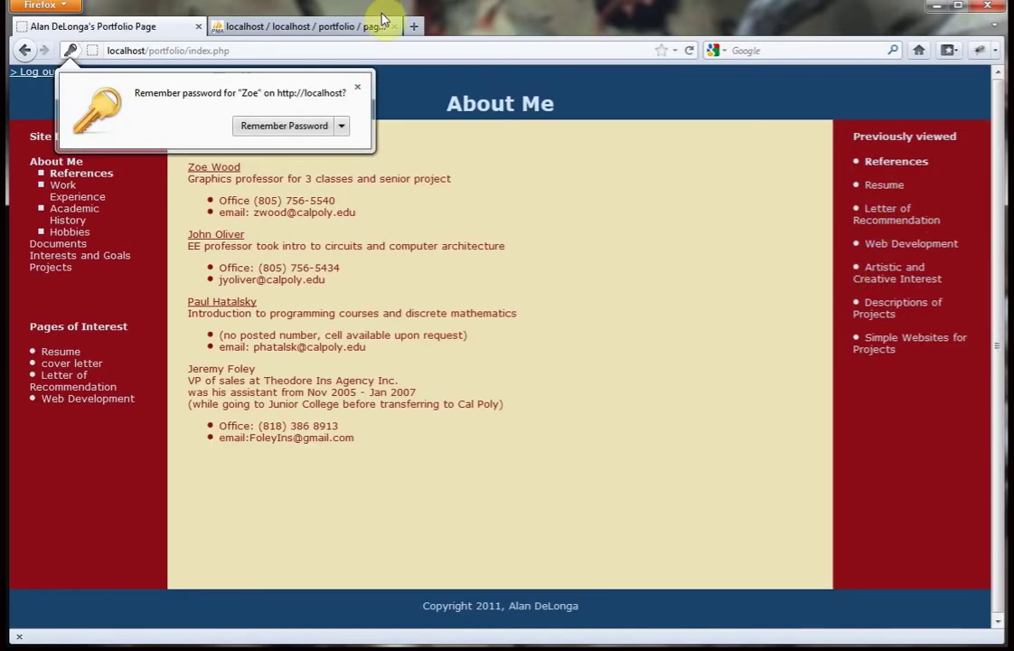
Dismiss the save-password prompt and reopen Resume, then References, from the Previously viewed list.
left_click(358, 85)
left_click(903, 189)
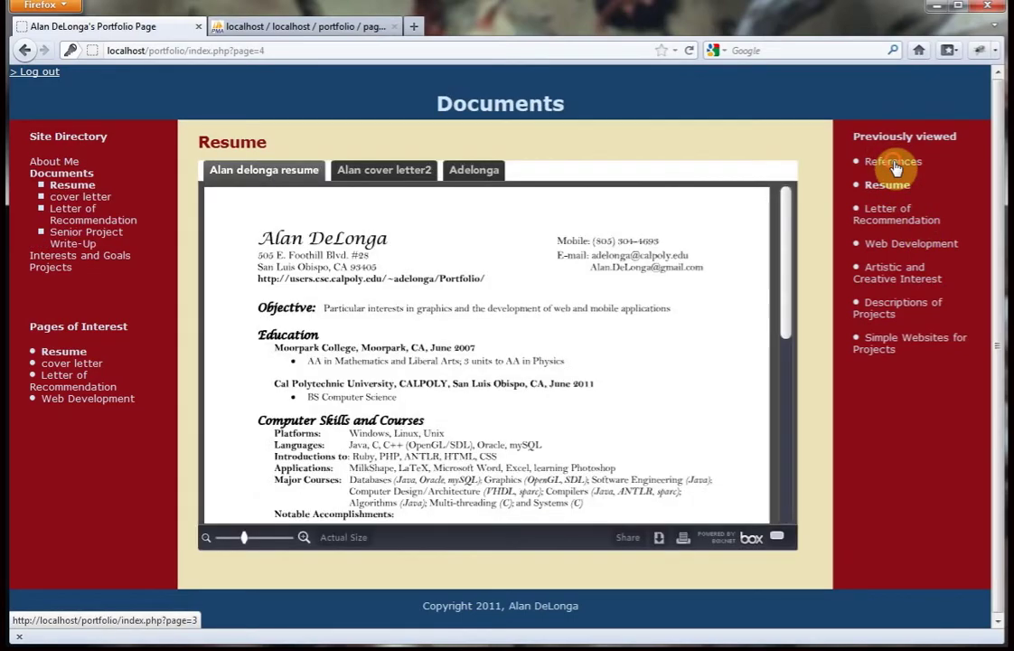
left_click(894, 164)
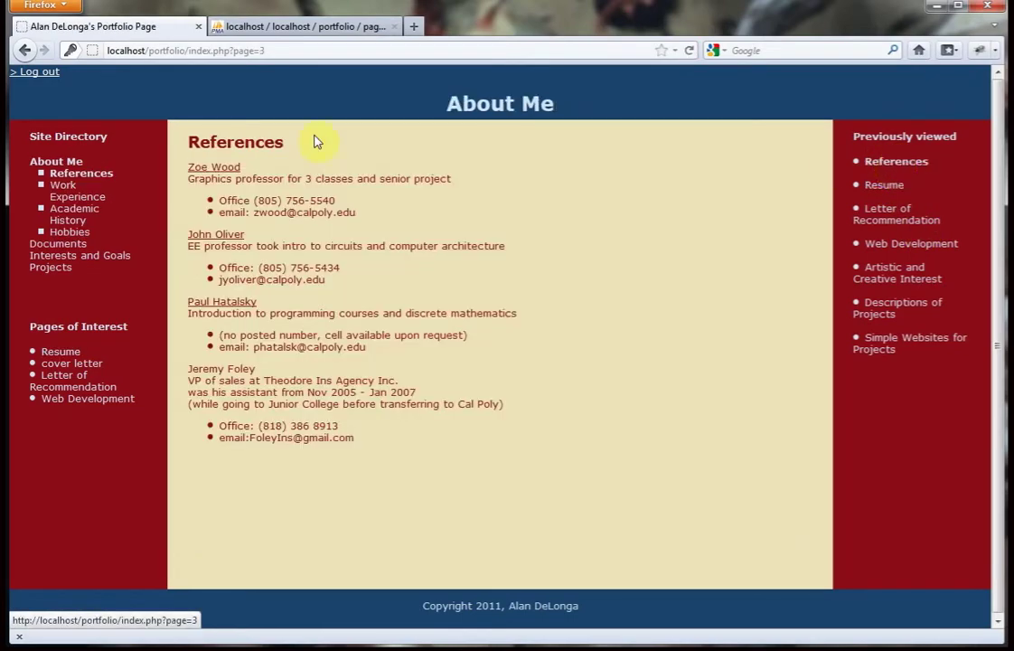
Log out via the top-left link to return to the login.php Sign in page.
left_click(35, 74)
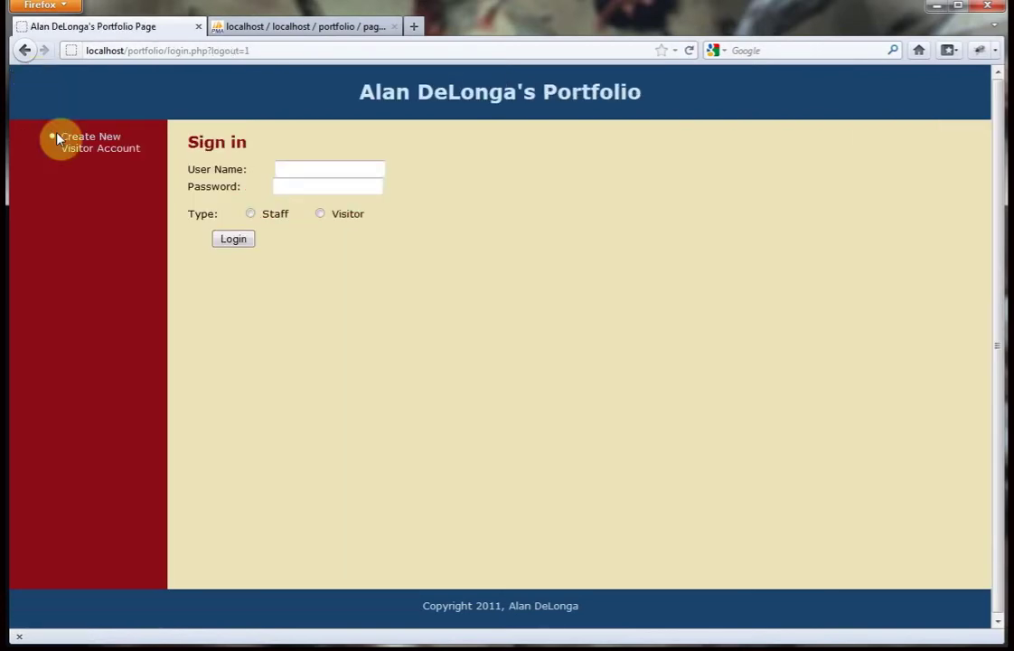